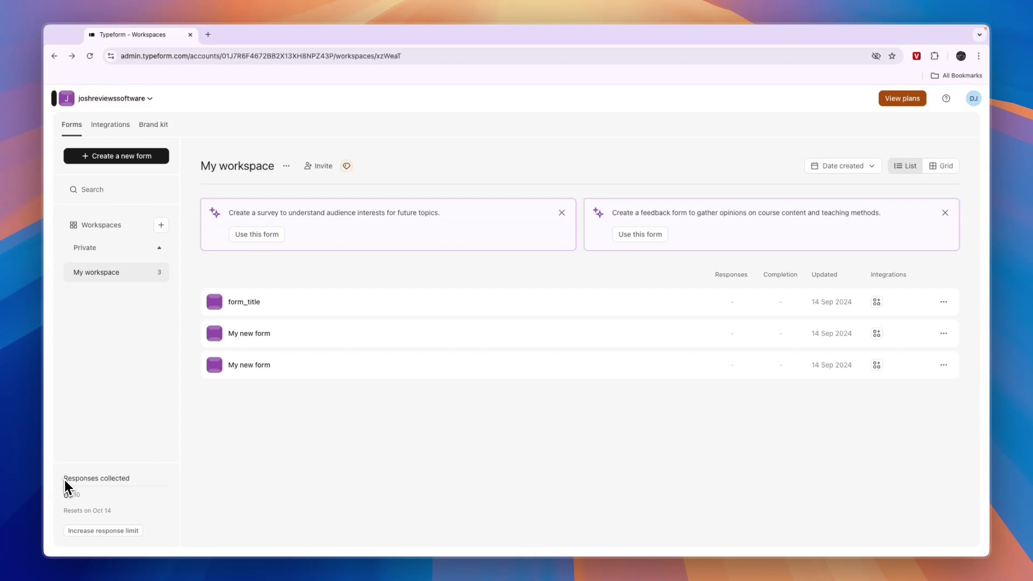
Step: Highlight the workspace's 'Responses collected' count and the response reset date
drag(65, 479, 142, 479)
right_click(139, 478)
key(Escape)
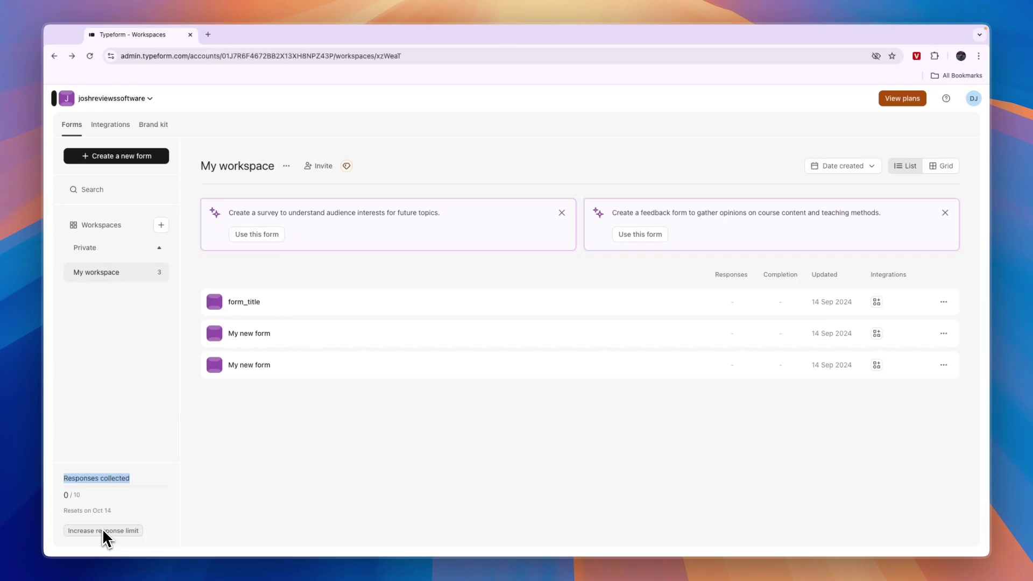
mouse_move(65, 510)
mouse_down()
mouse_move(102, 516)
mouse_move(65, 495)
mouse_up()
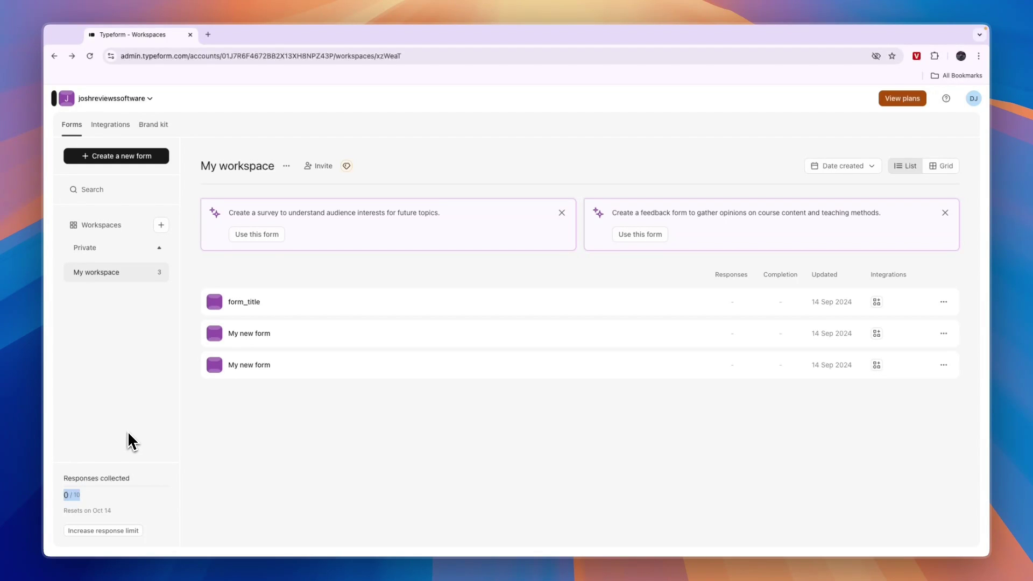
Step: Create a new blank form and start it from scratch
click(120, 162)
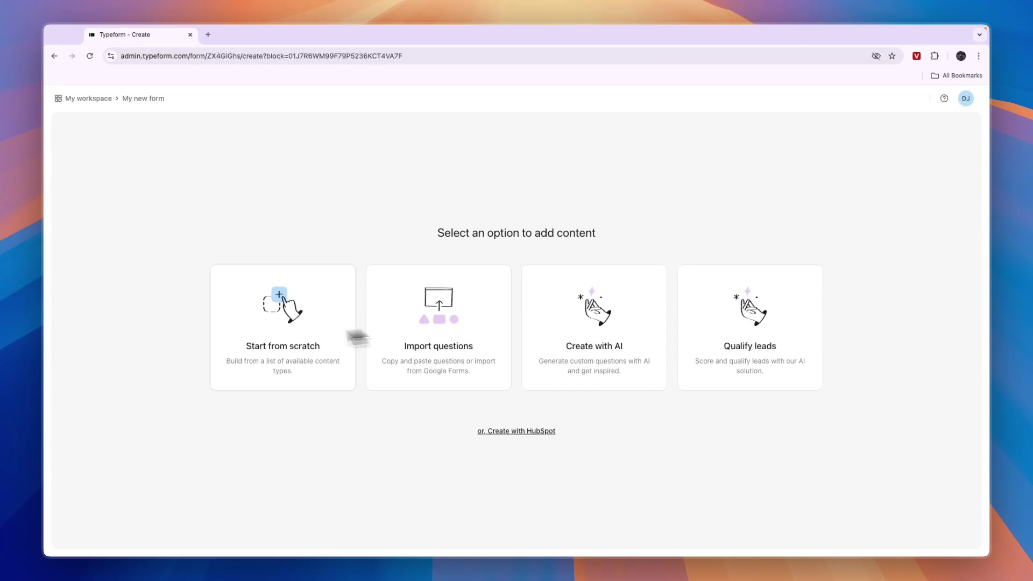
click(280, 345)
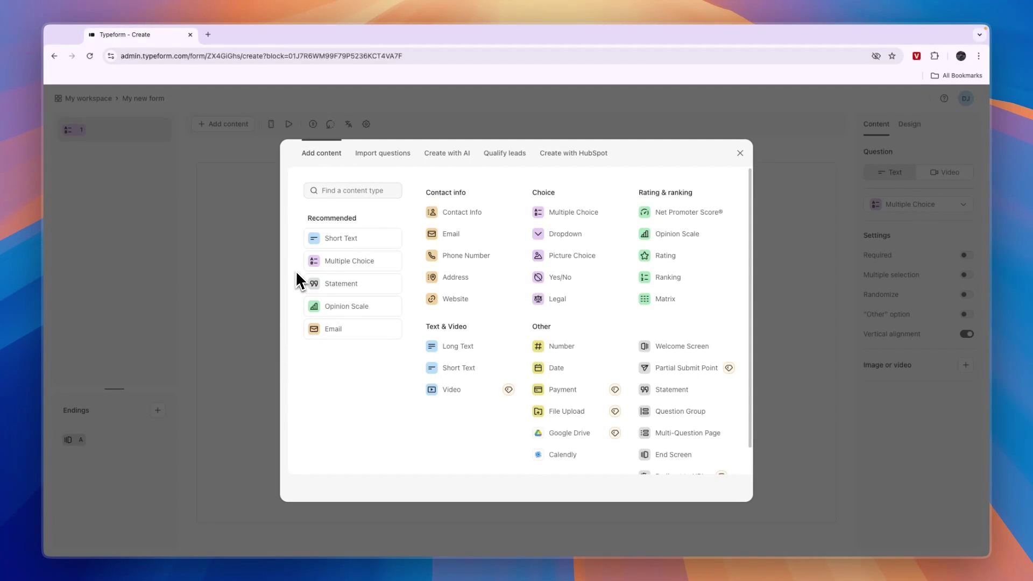
Step: Add a Multiple Choice question with four answer choices
click(334, 260)
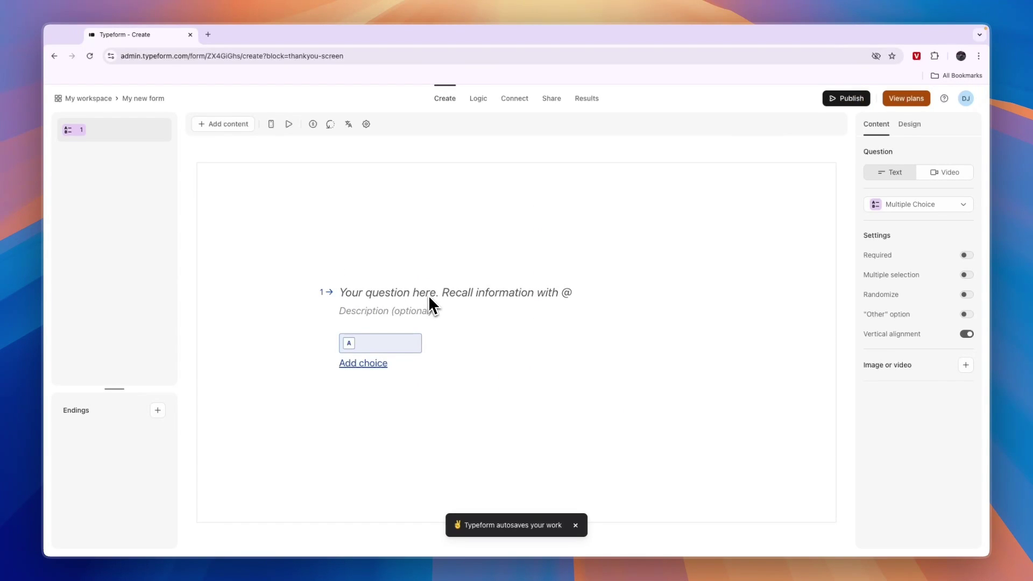
click(360, 363)
click(364, 375)
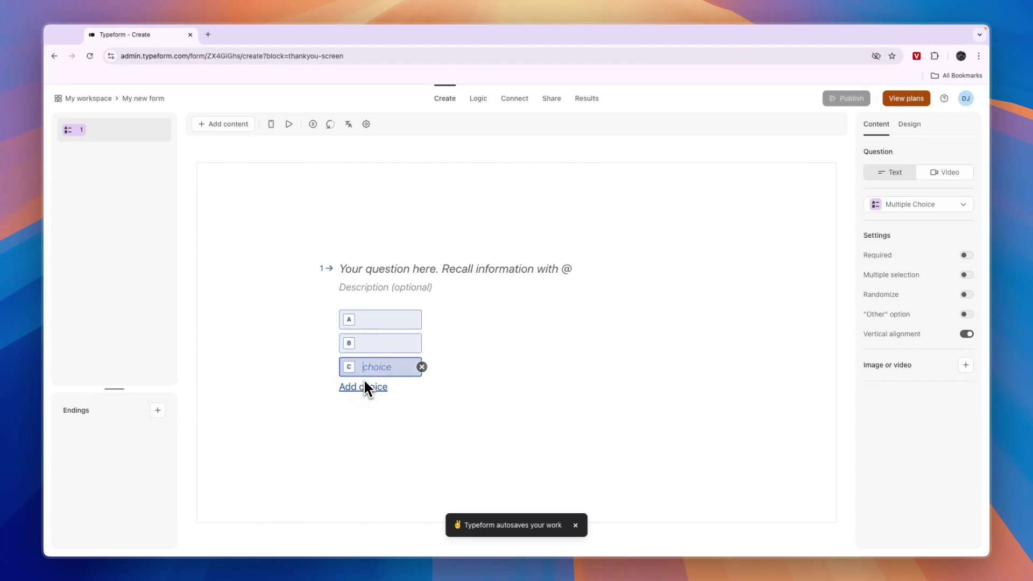
click(373, 386)
click(367, 397)
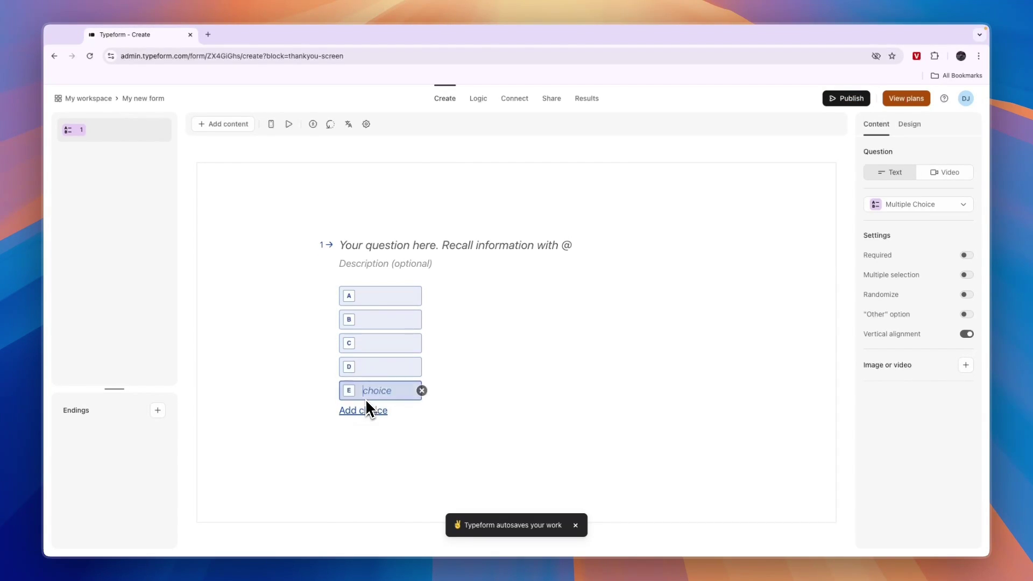
click(422, 390)
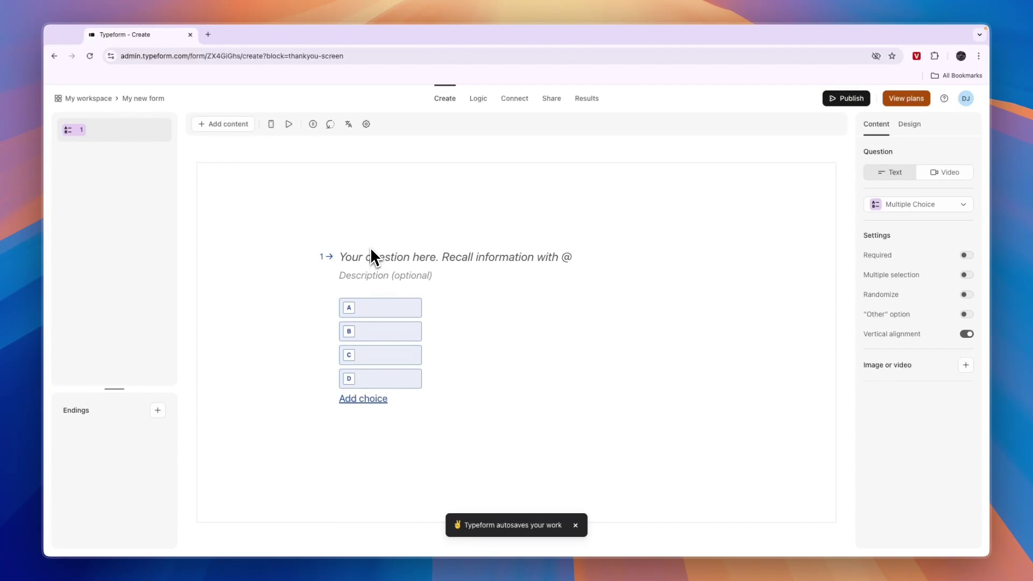
Step: Title the question 'What is the capital of France?' and begin filling in its answers
click(372, 263)
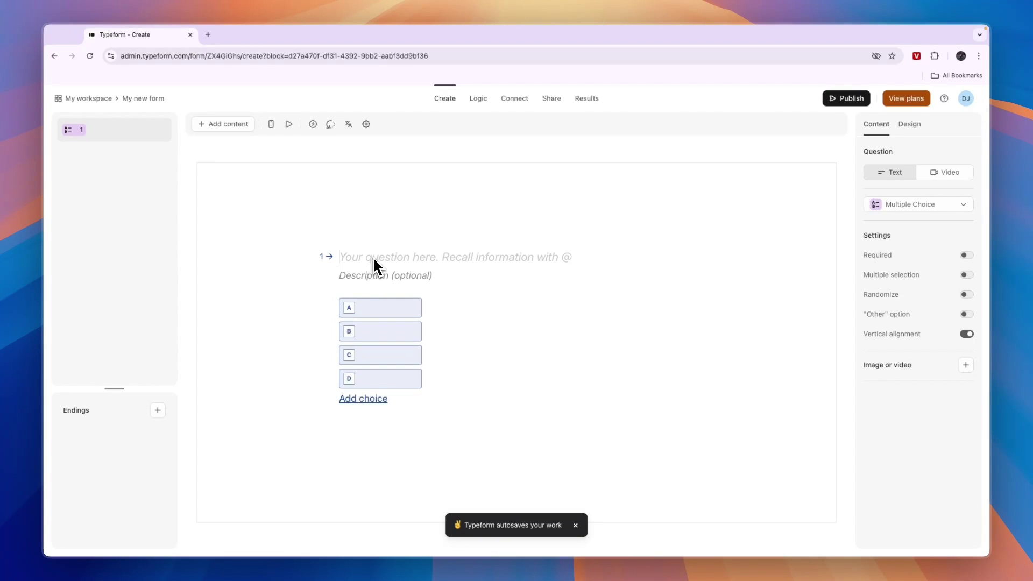
text(What is the caout)
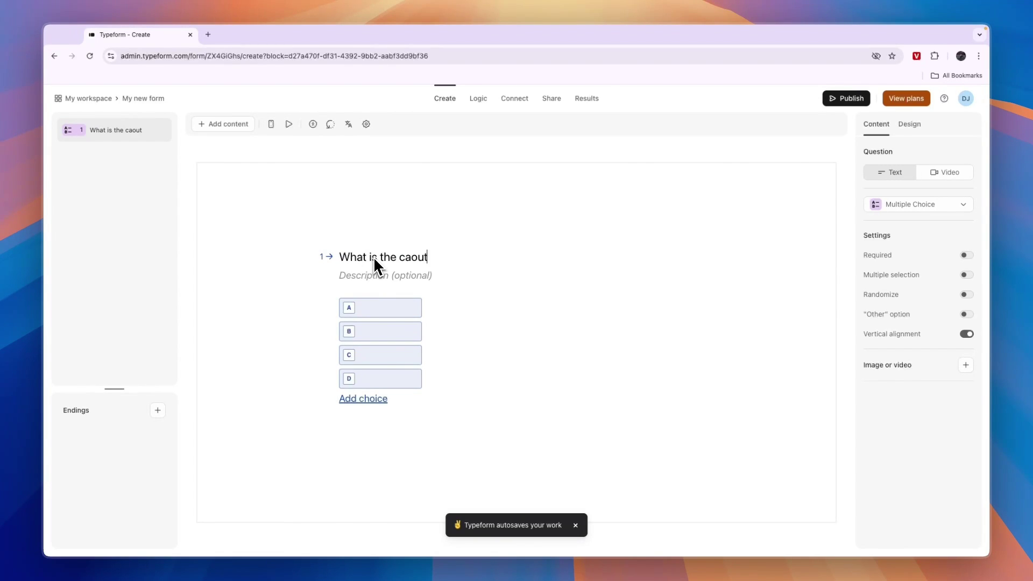
key(BackSpace)
key(BackSpace)
key(BackSpace)
text(pita)
key(BackSpace)
key(BackSpace)
key(BackSpace)
key(BackSpace)
text(pital of France?)
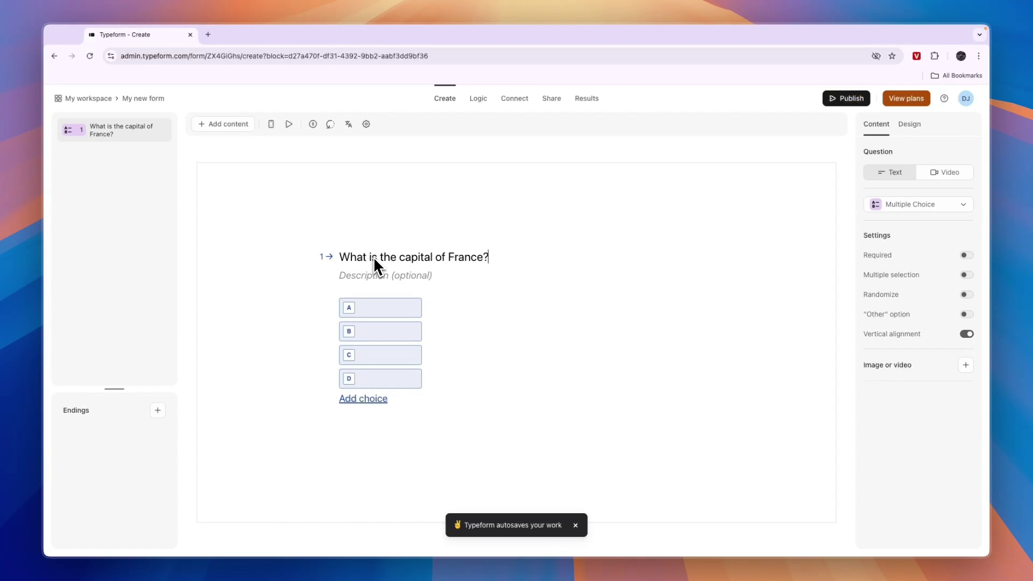
click(366, 304)
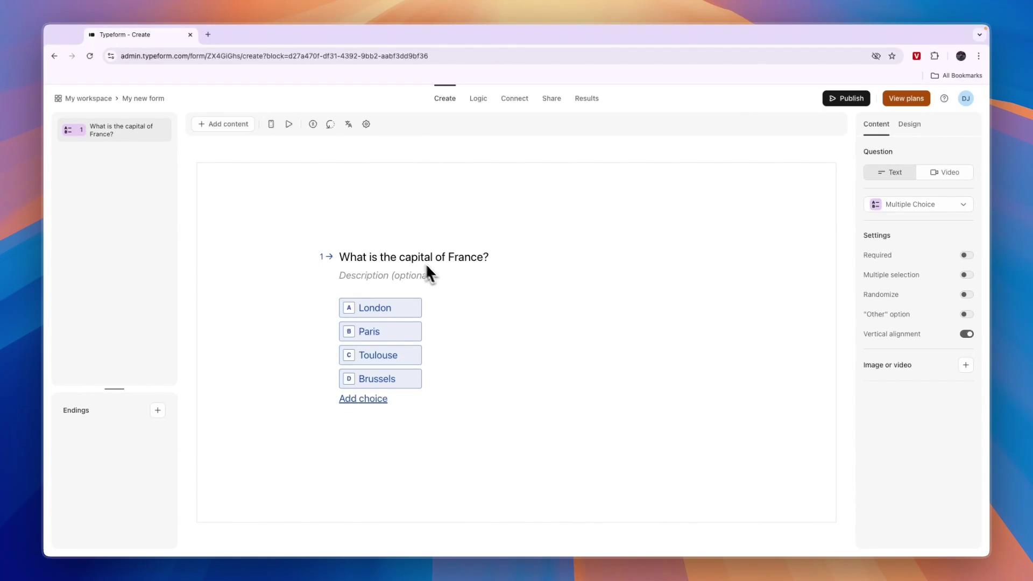
Step: Try the Plain Blue, Plain Dark, Eixample, Montjuic and Plain Mud gallery themes, then settle on Barceloneta
click(909, 124)
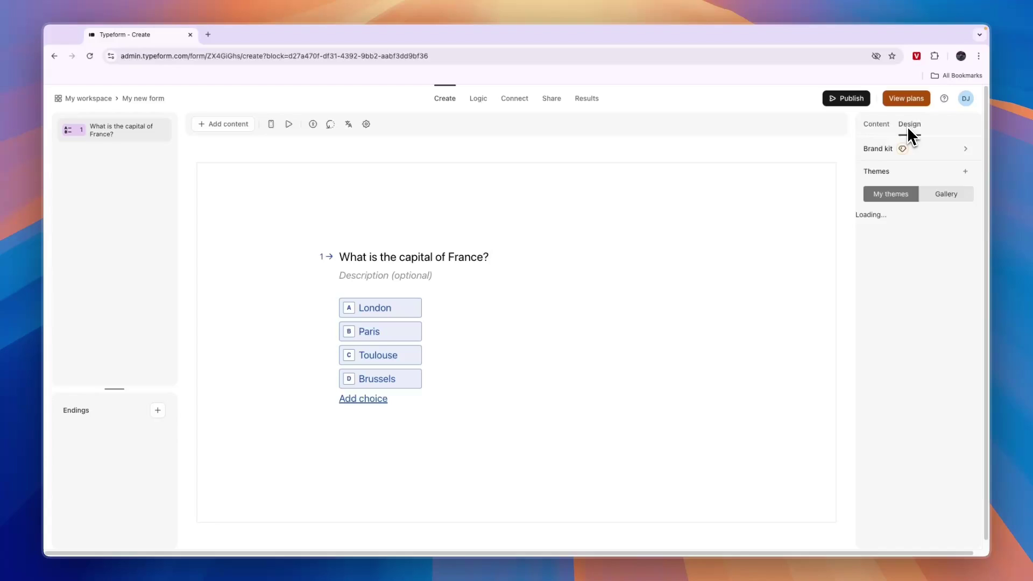
click(942, 196)
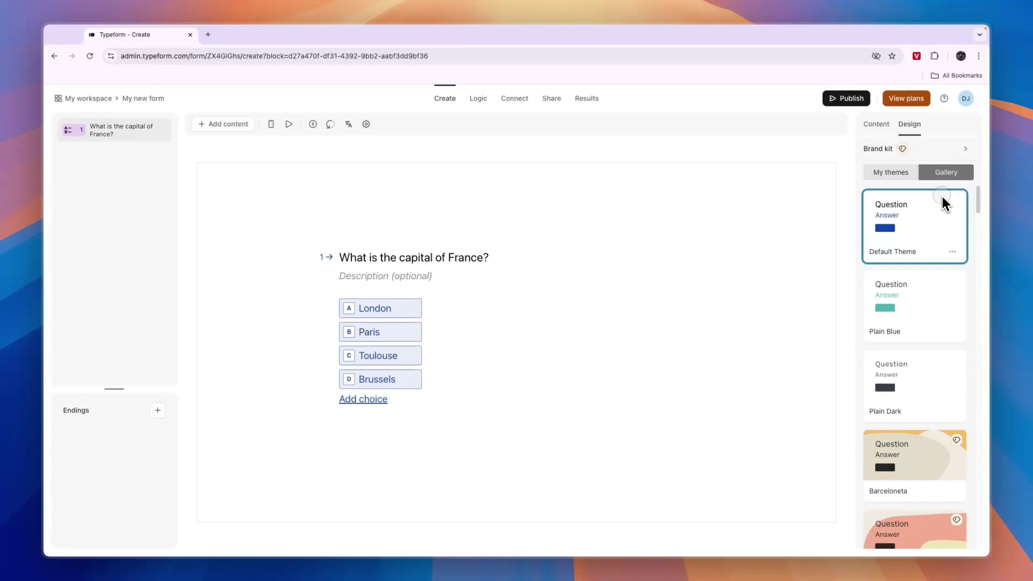
click(909, 309)
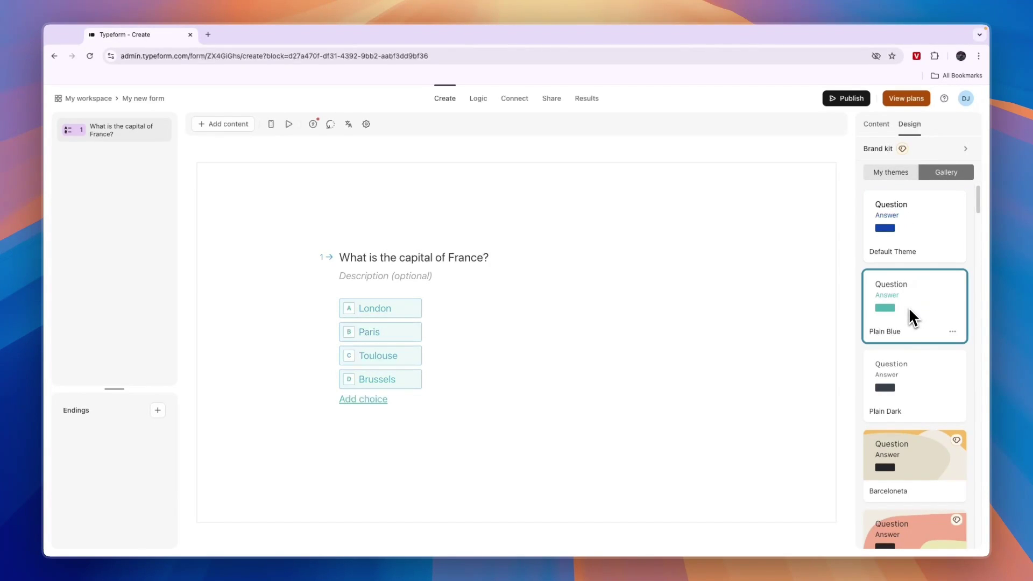
click(901, 369)
scroll(892, 366, down, 2)
click(908, 398)
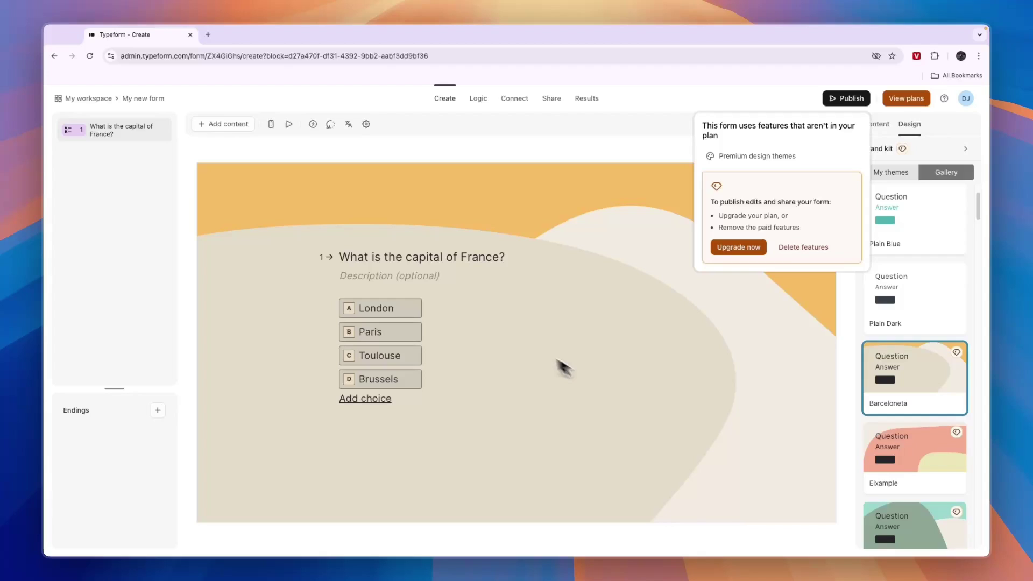
click(914, 457)
scroll(912, 455, down, 3)
click(911, 456)
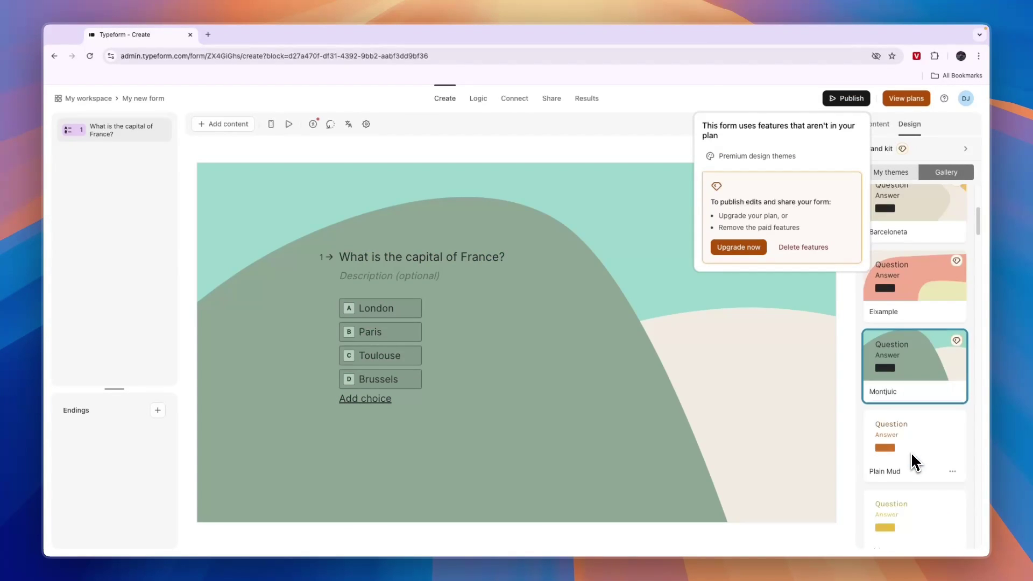
click(911, 452)
click(911, 382)
click(914, 212)
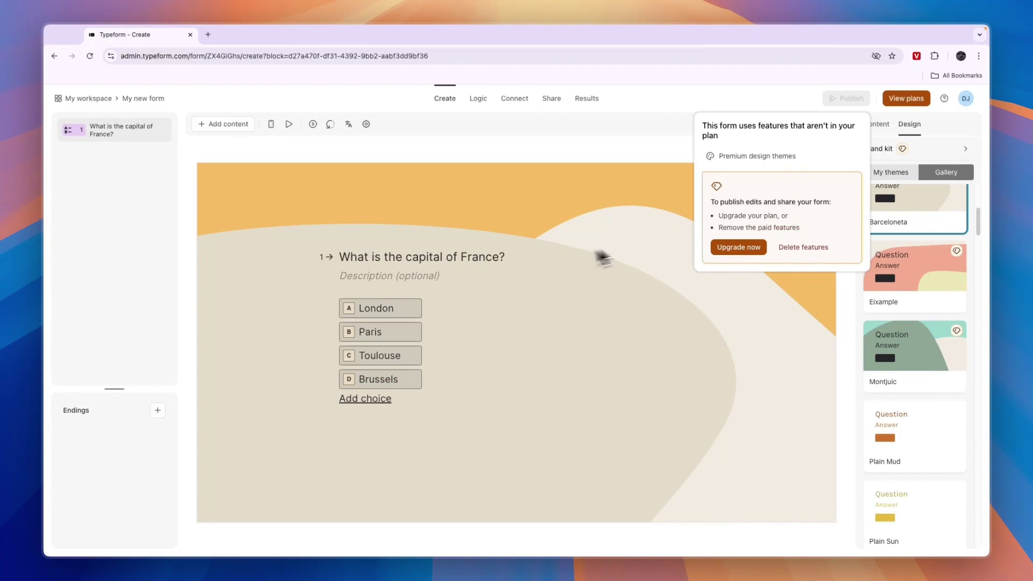
click(908, 215)
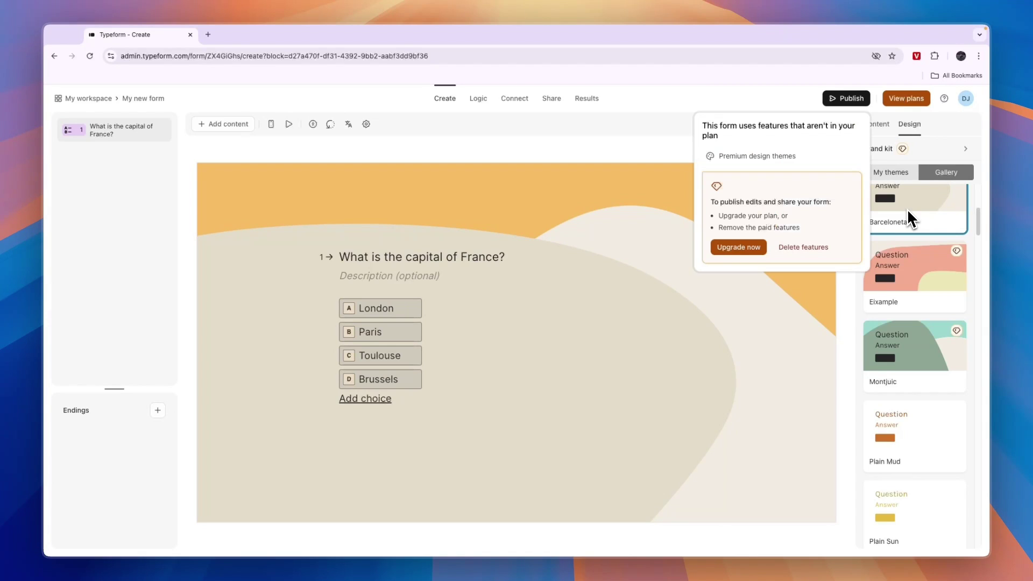
click(917, 217)
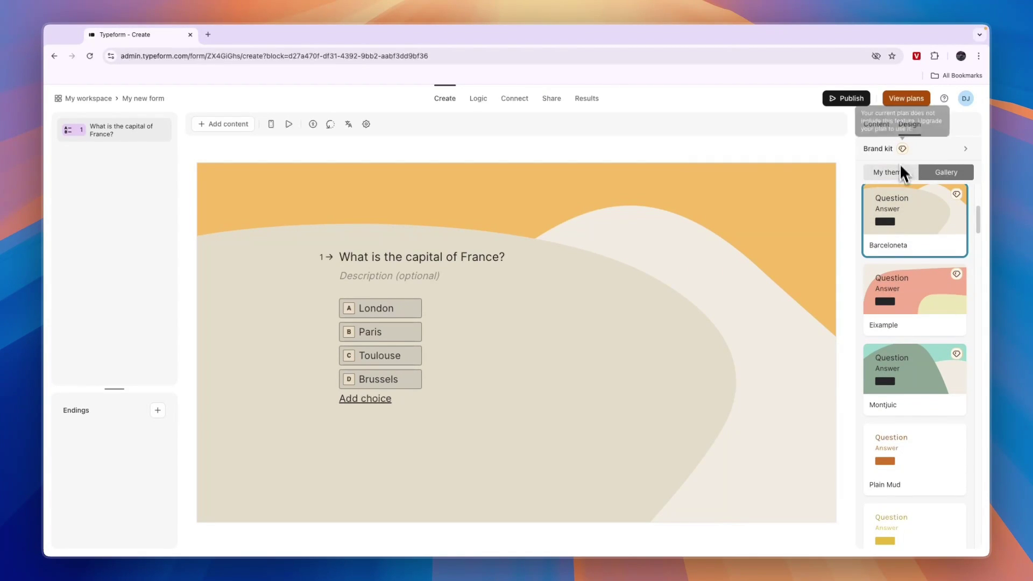
Step: Check the Logic map, then return to the Create editor
click(473, 98)
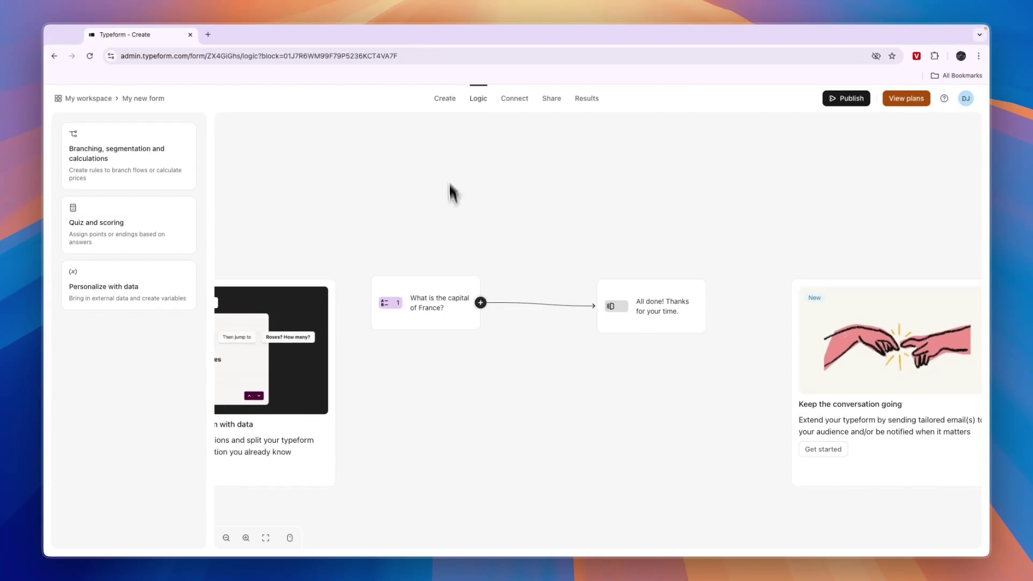
click(445, 99)
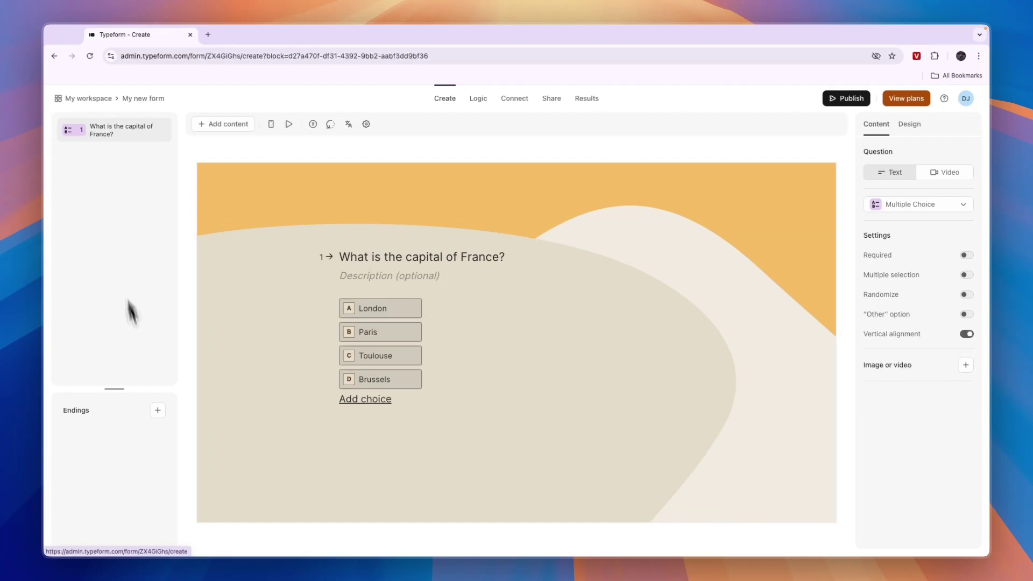
Step: Add a second multiple-choice question and make it required
click(221, 124)
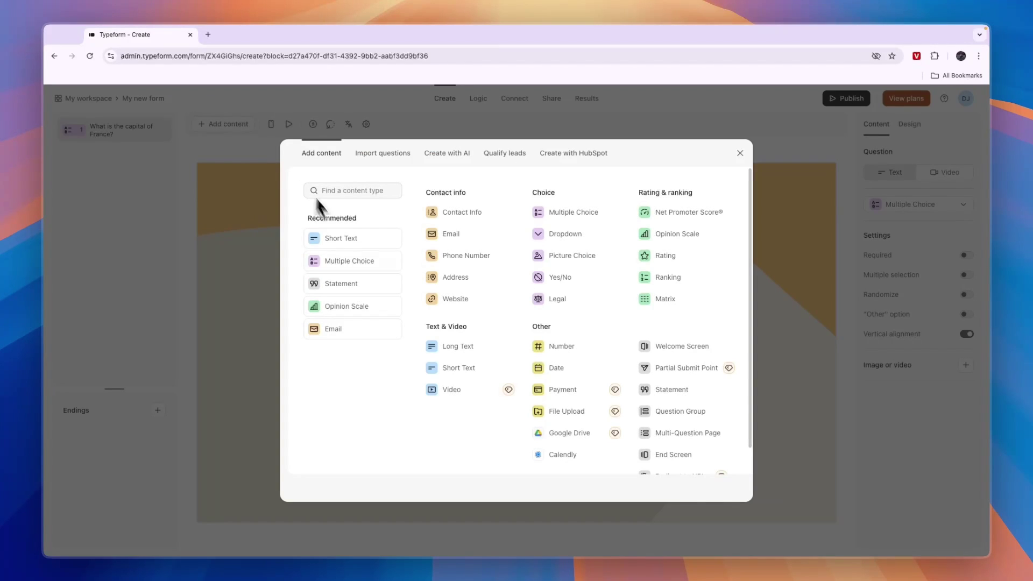
click(350, 267)
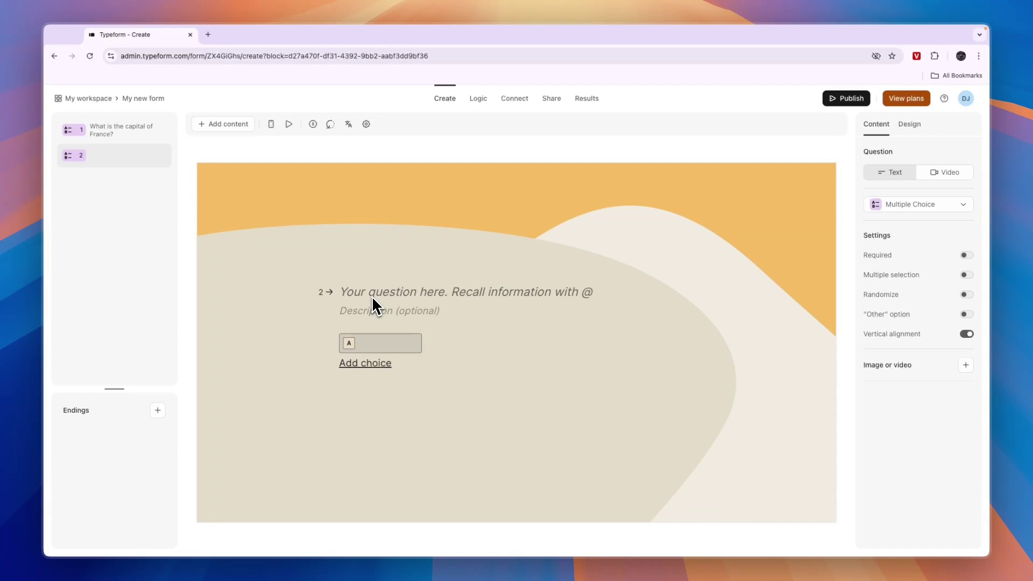
click(403, 307)
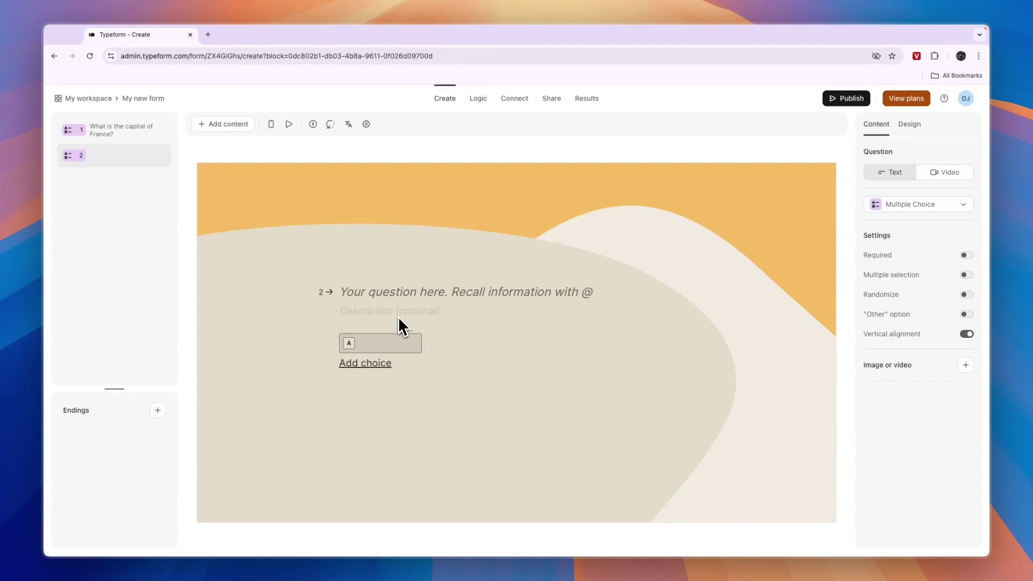
click(939, 172)
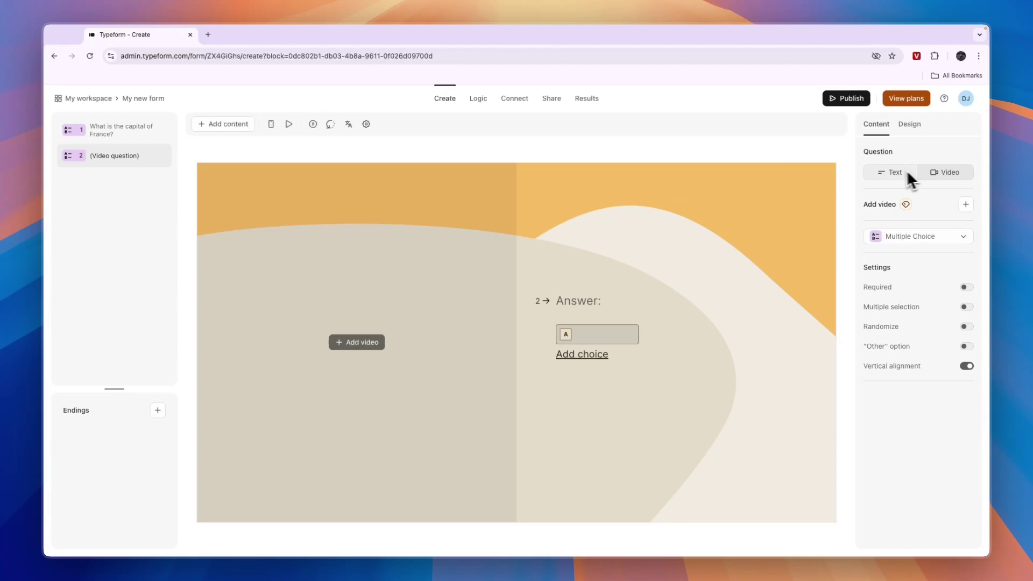
click(884, 172)
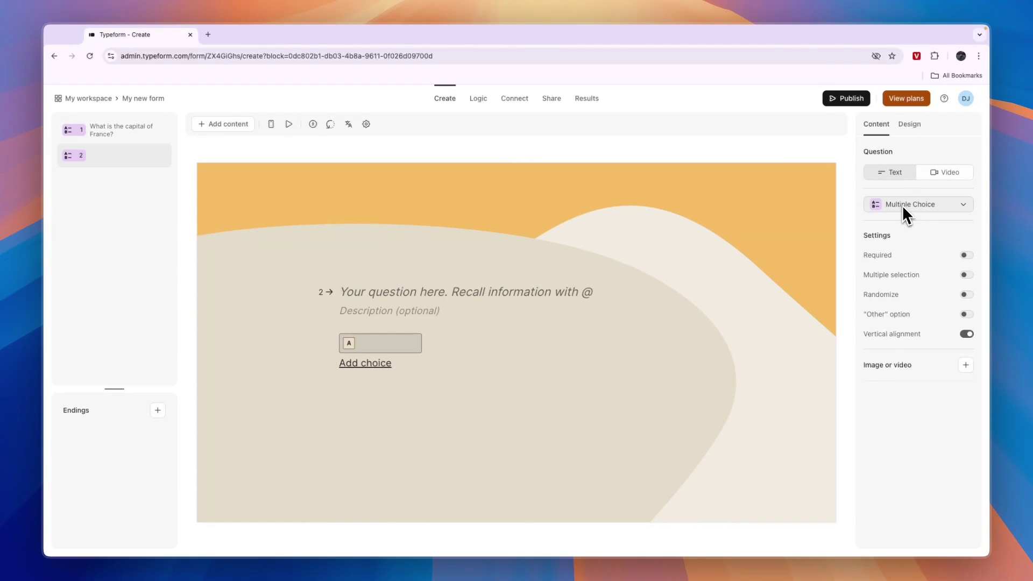
click(966, 255)
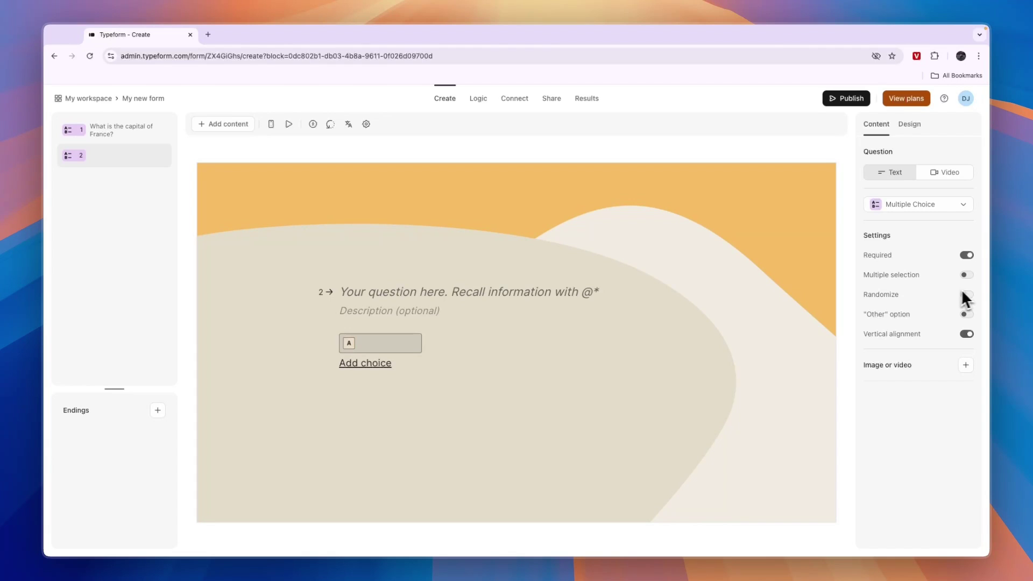
click(969, 276)
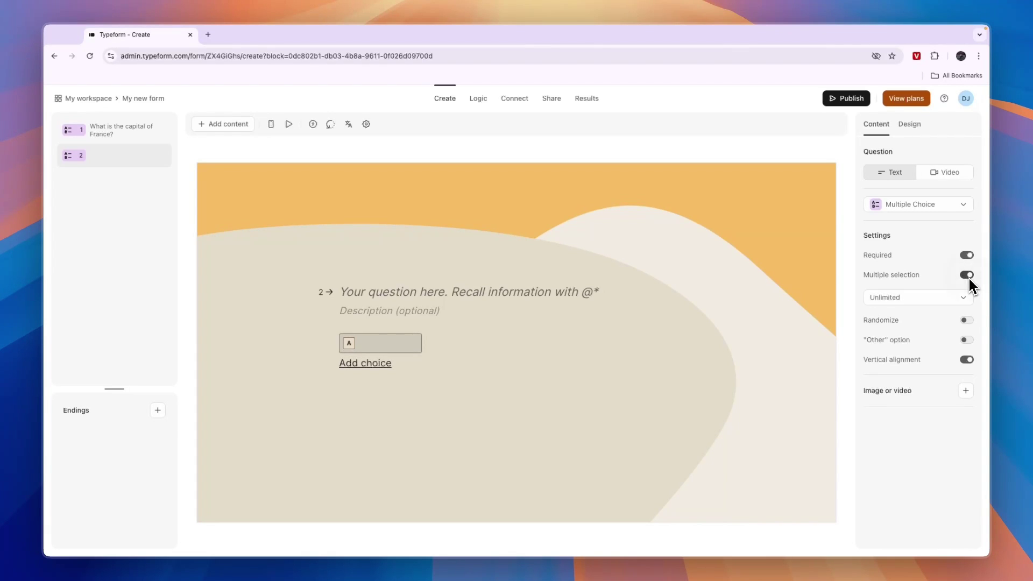
click(969, 276)
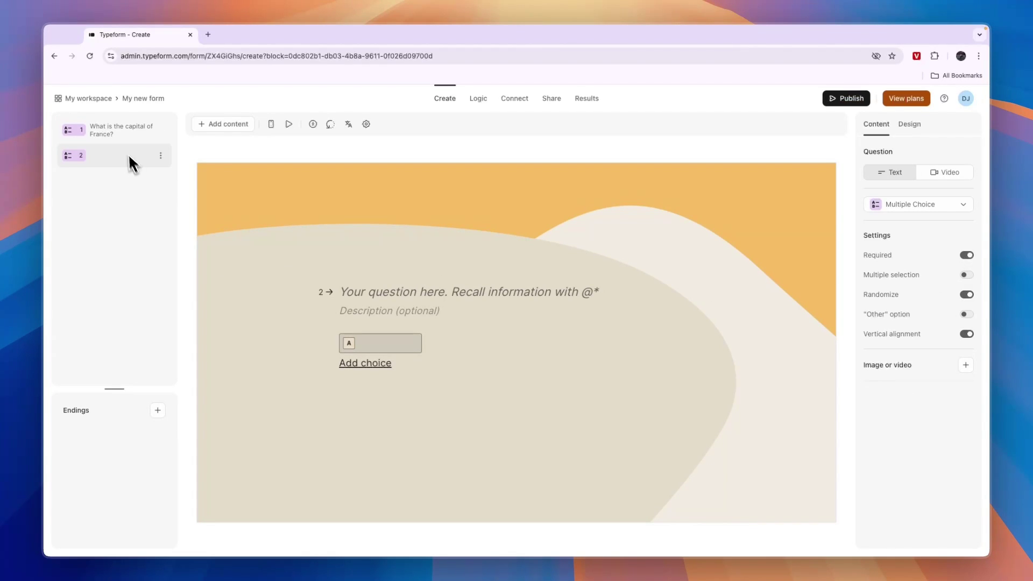
Step: Turn on Randomize for the capital-of-France question's choices, leaving 'Other' off
click(124, 131)
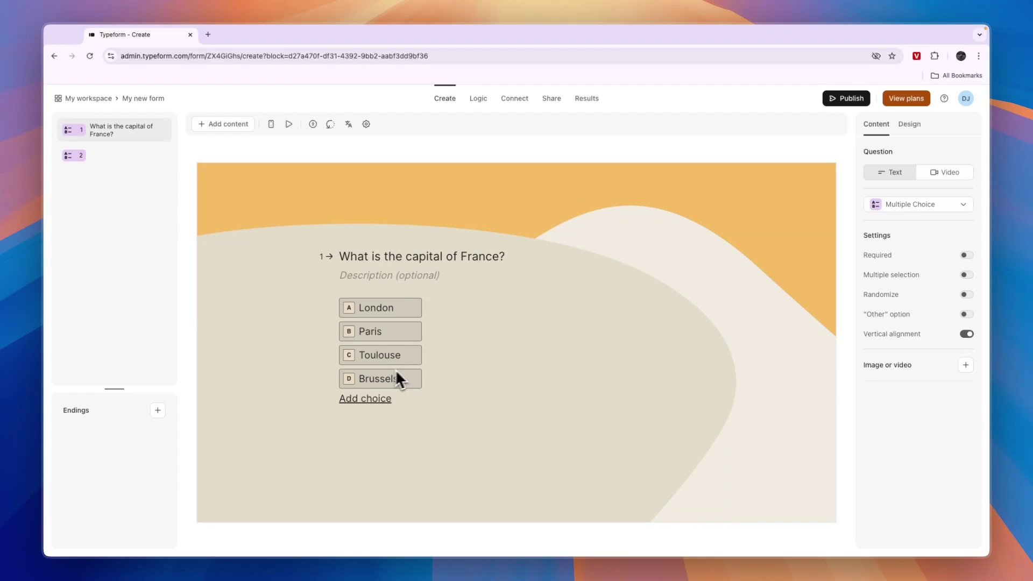
click(966, 295)
click(967, 314)
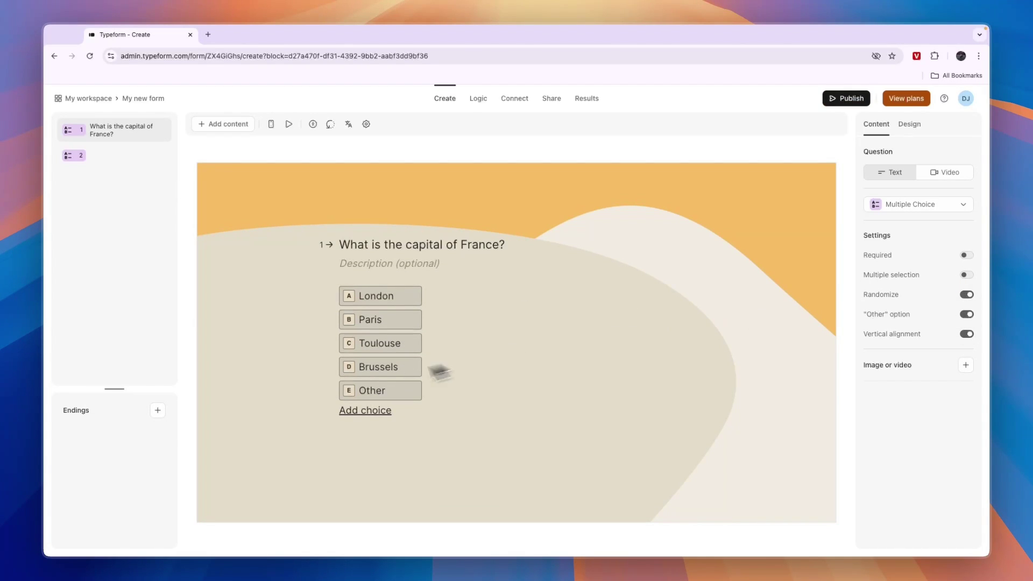
click(966, 314)
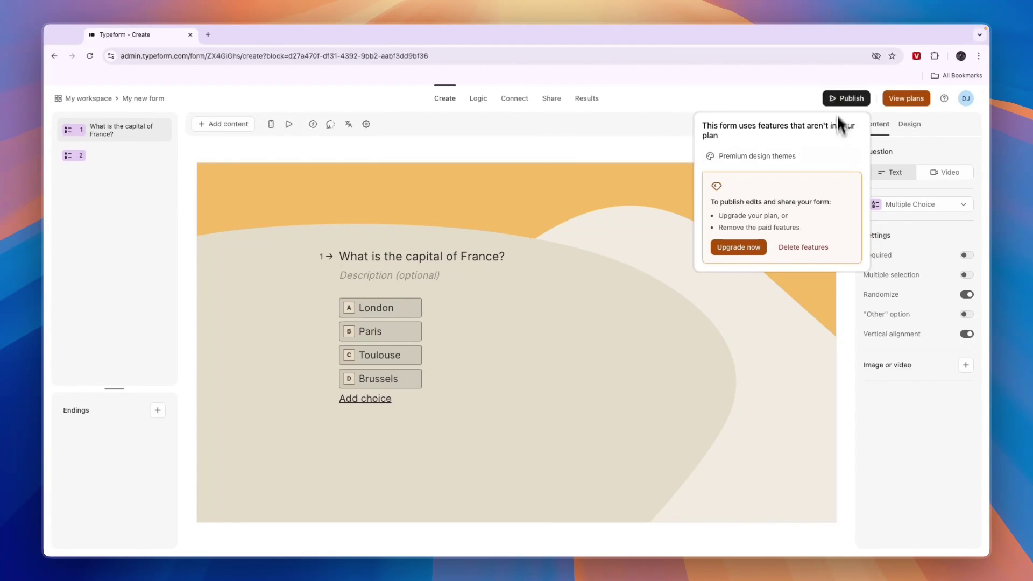
Step: Swap the premium Barceloneta theme for a free plain gallery theme
click(942, 173)
click(908, 124)
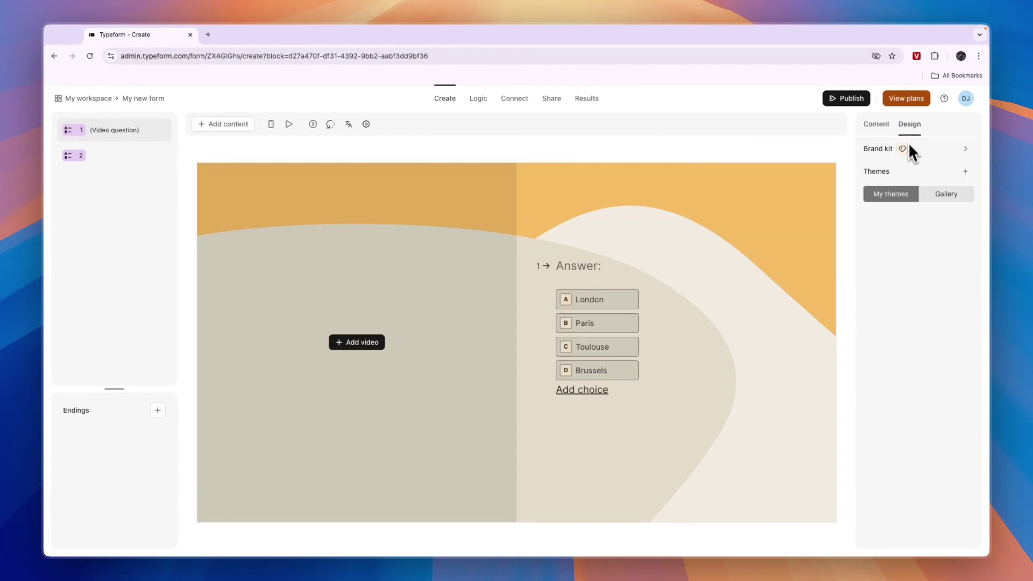
click(945, 199)
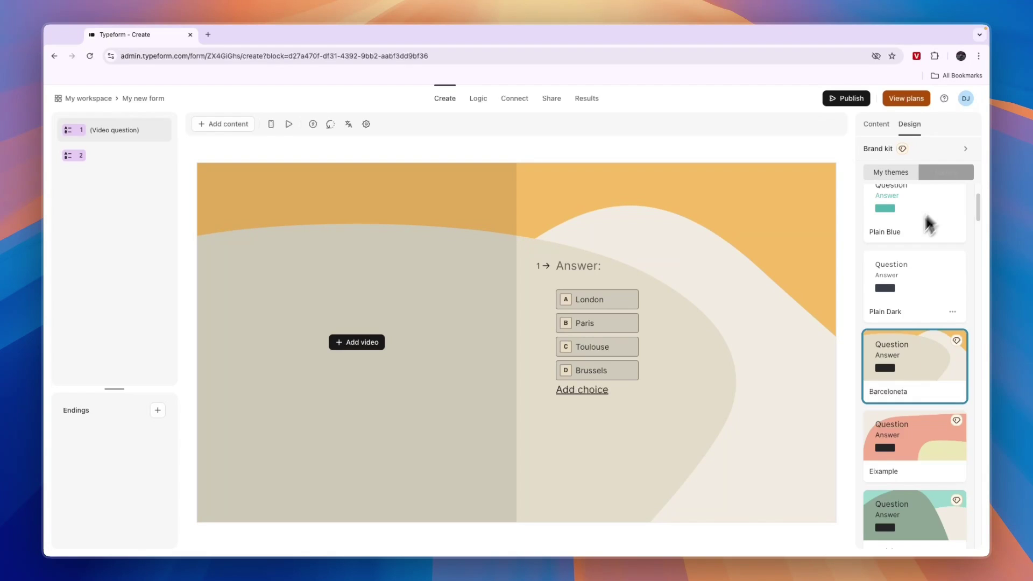
click(890, 231)
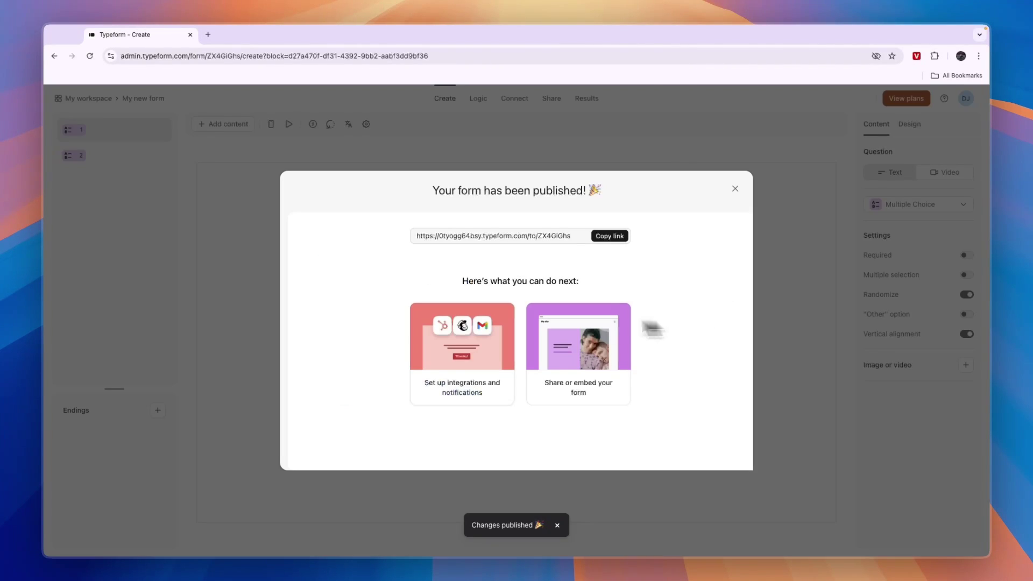
Step: Copy the published quiz's public link and open the live quiz
click(608, 236)
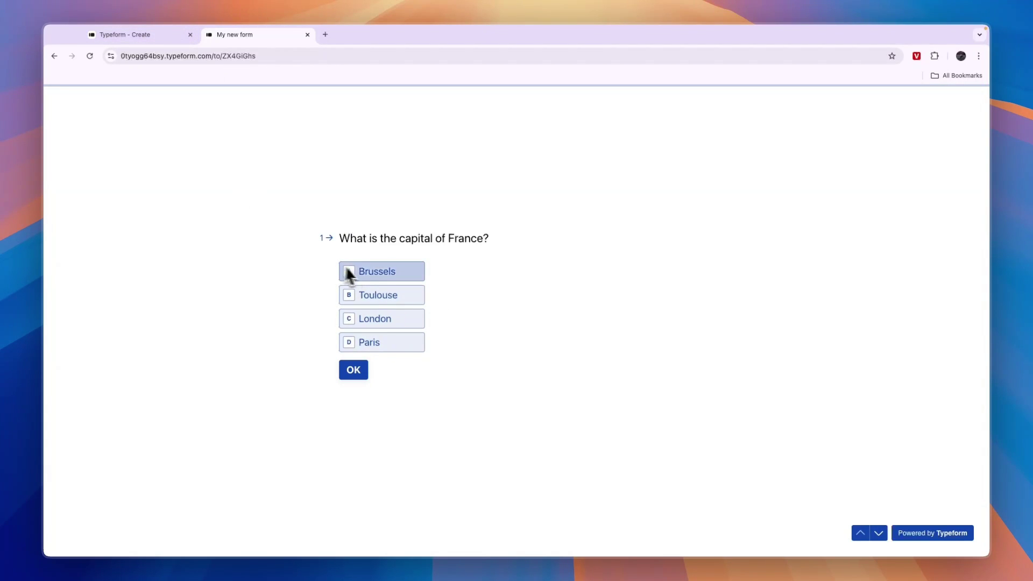
click(122, 33)
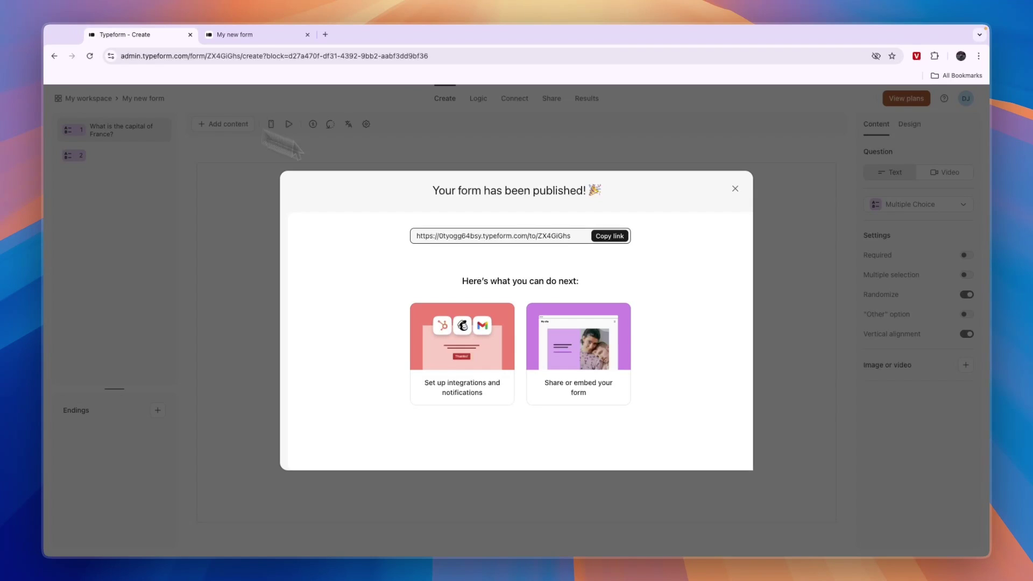
click(735, 189)
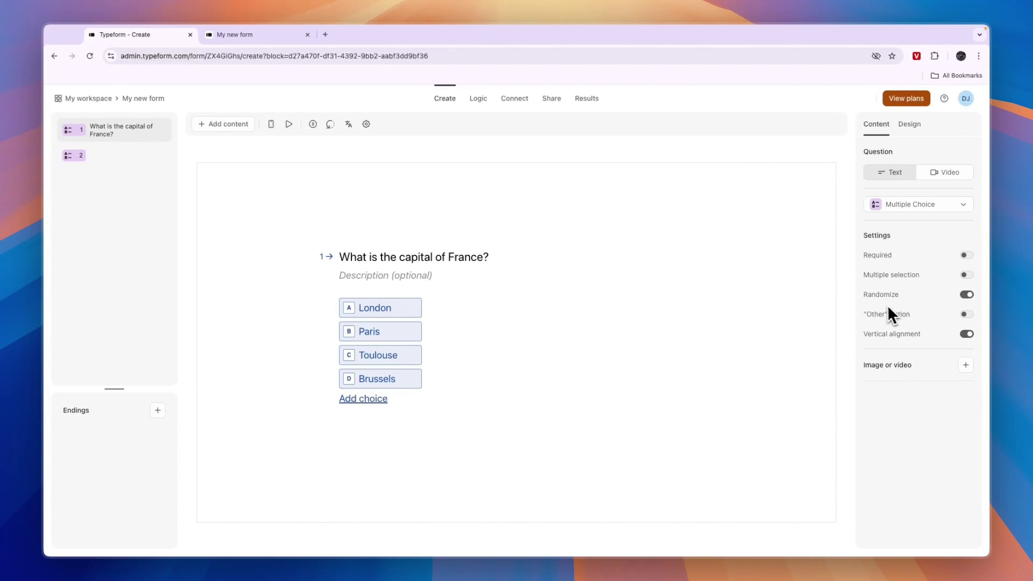
click(237, 34)
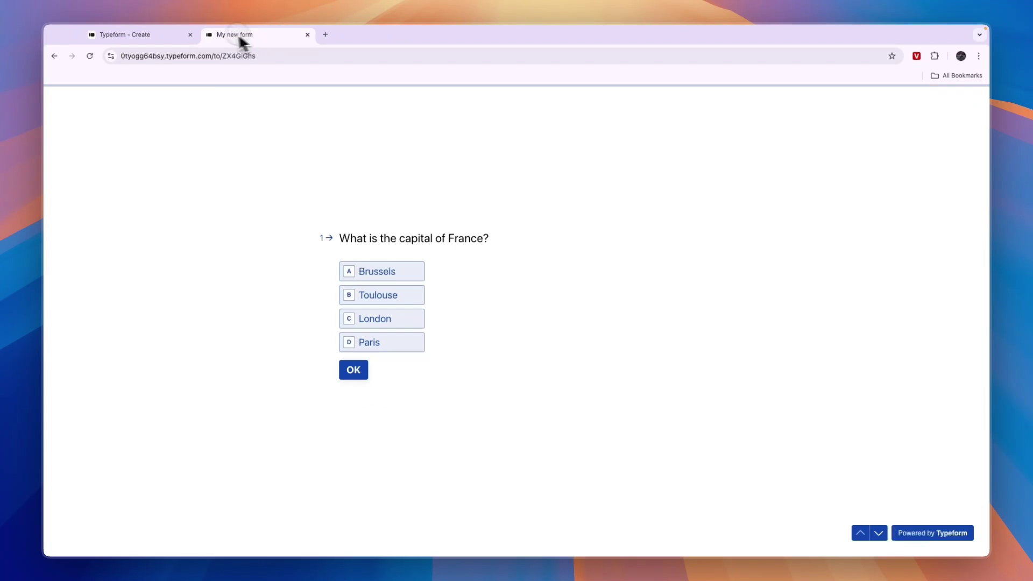
Step: Answer Paris and choice 1, then submit to reach the thank-you page
click(363, 341)
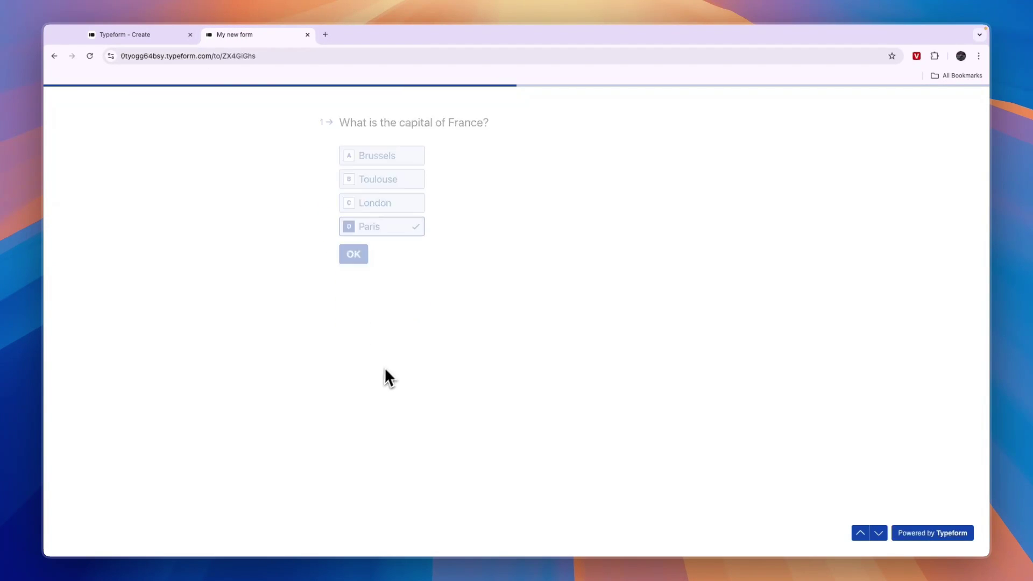
click(385, 296)
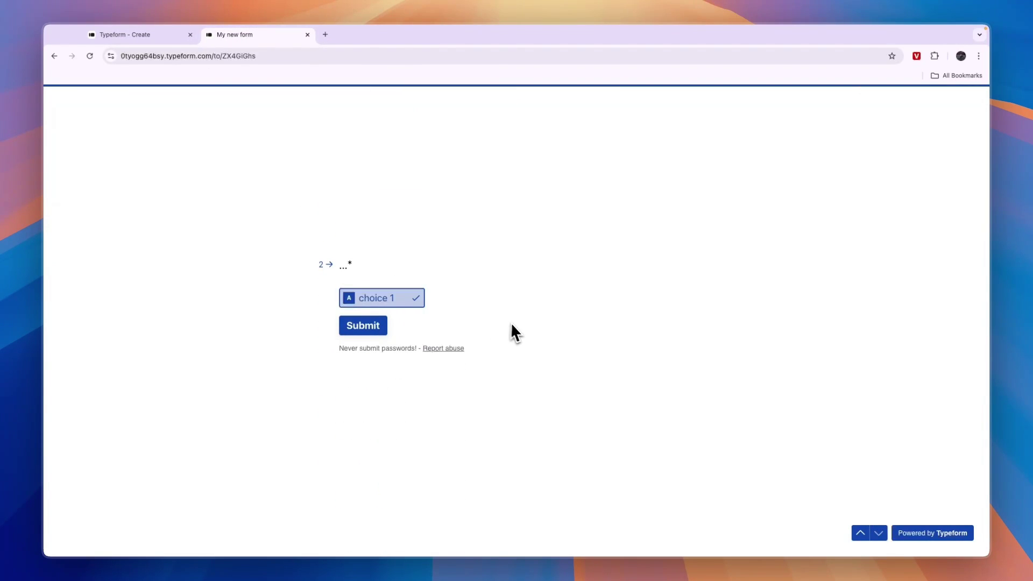
click(364, 325)
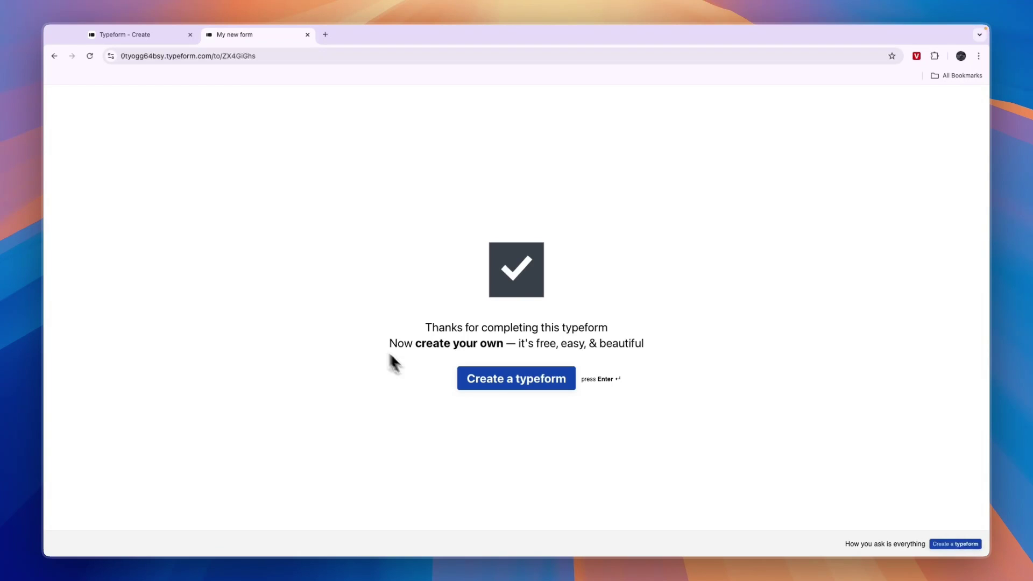
drag(424, 329, 647, 322)
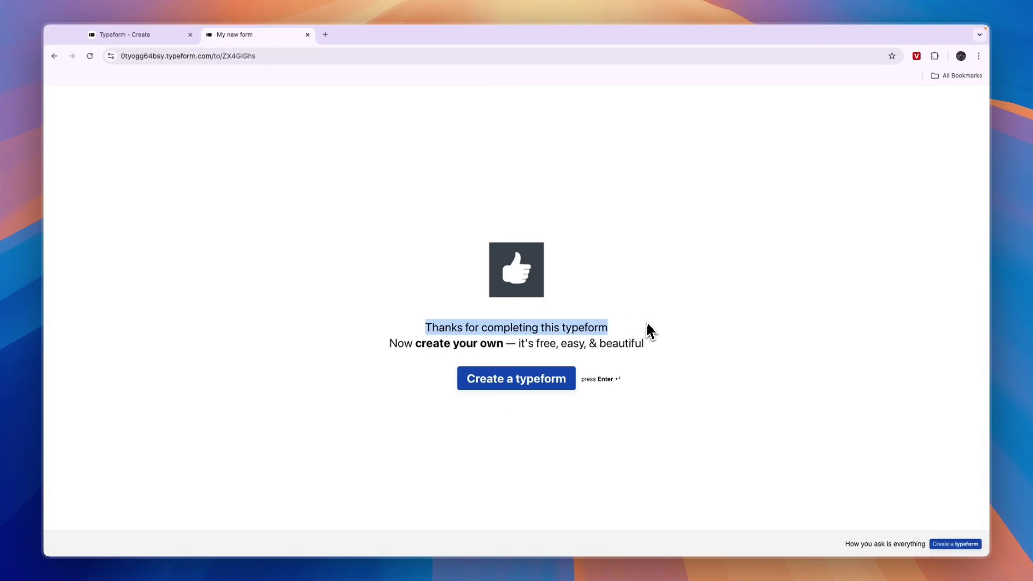
click(590, 320)
click(101, 37)
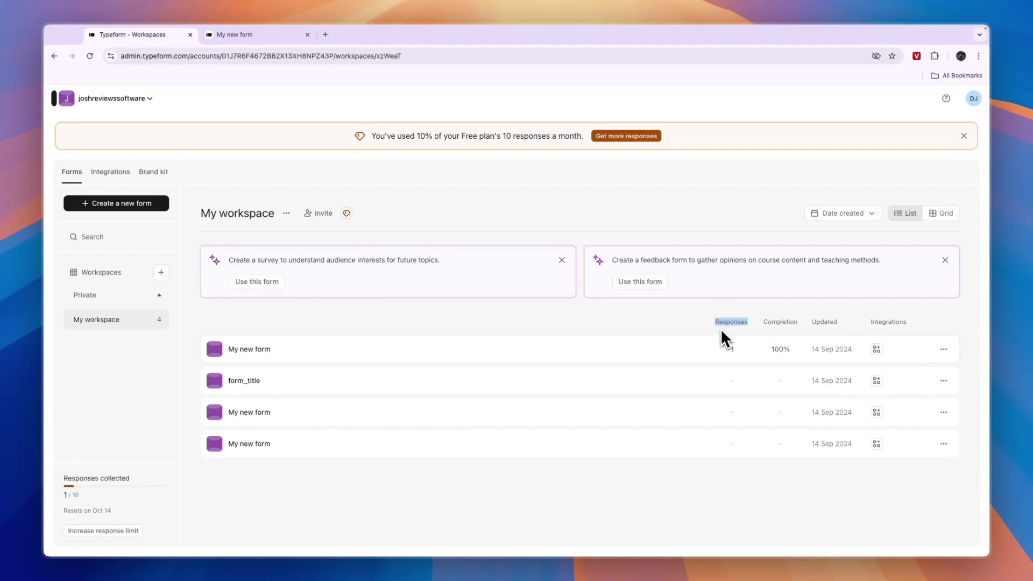
double_click(780, 322)
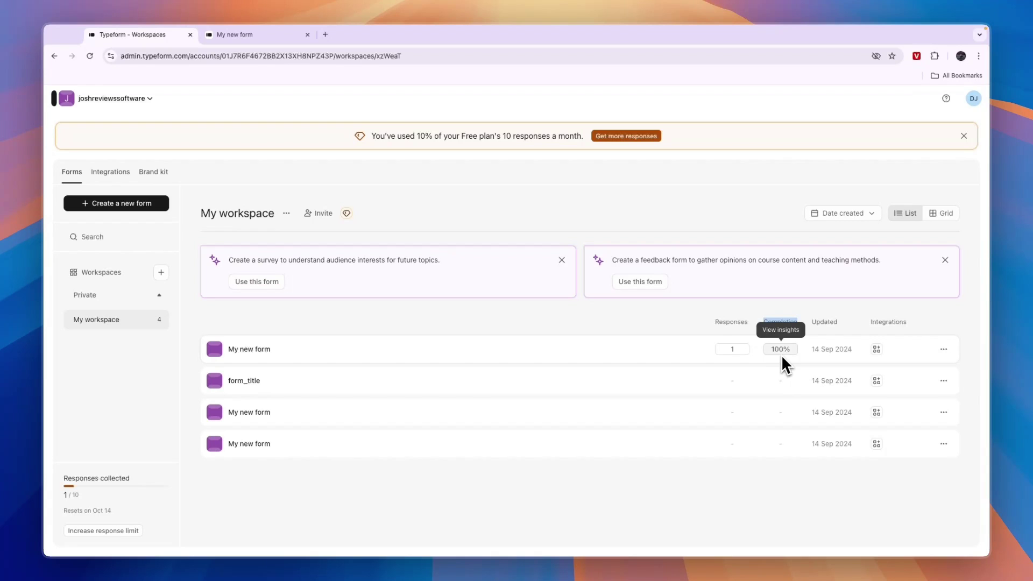
click(258, 356)
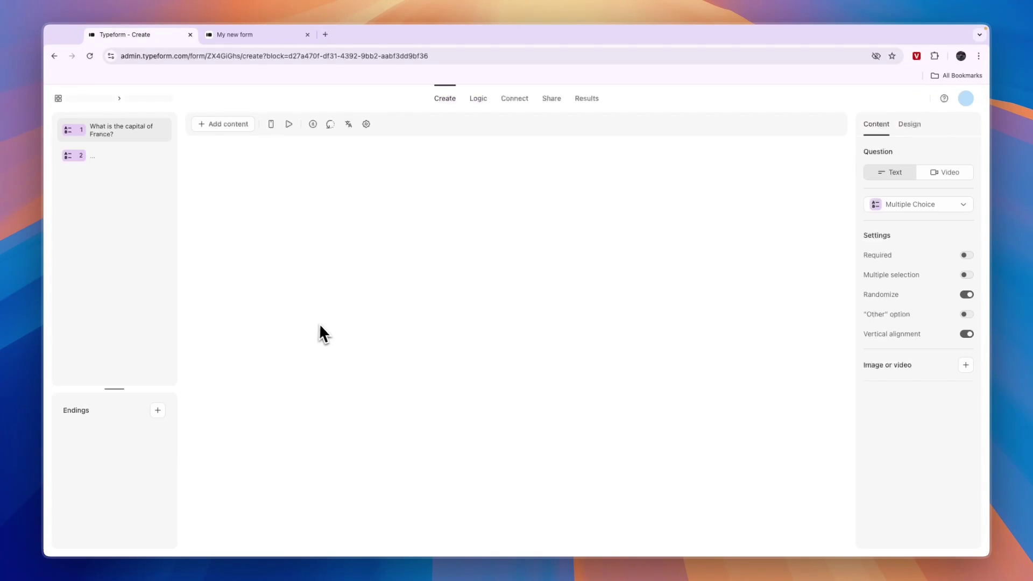
click(588, 99)
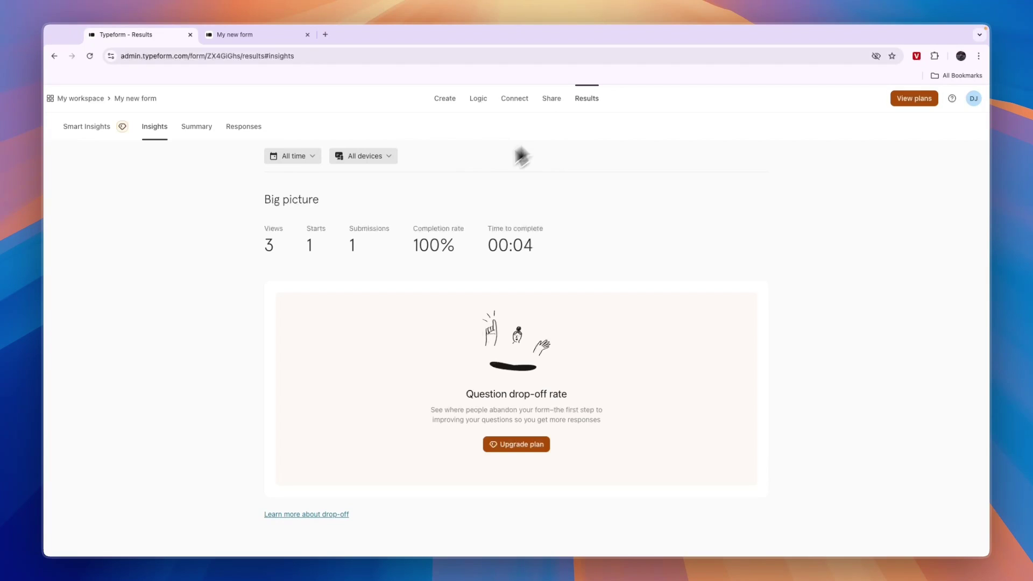
drag(340, 253, 366, 249)
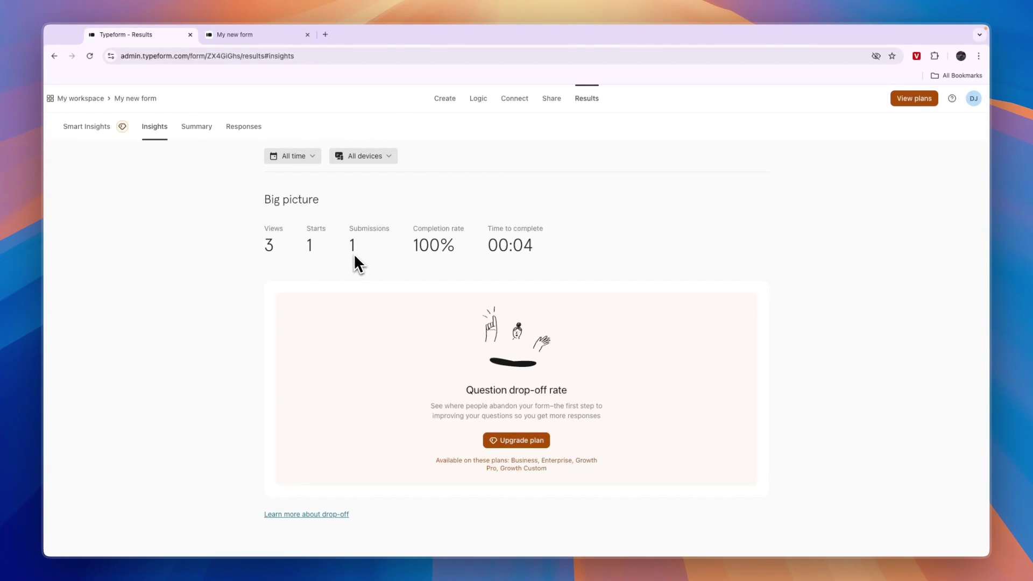
Step: Add contact-info and short-text questions, put 'What is your name?' first, and republish
click(446, 103)
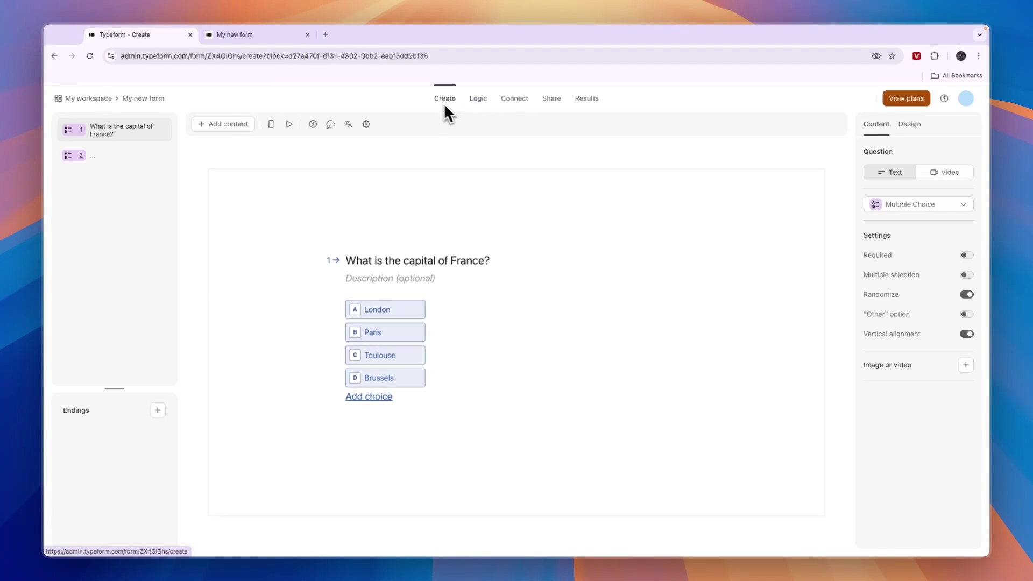
click(221, 132)
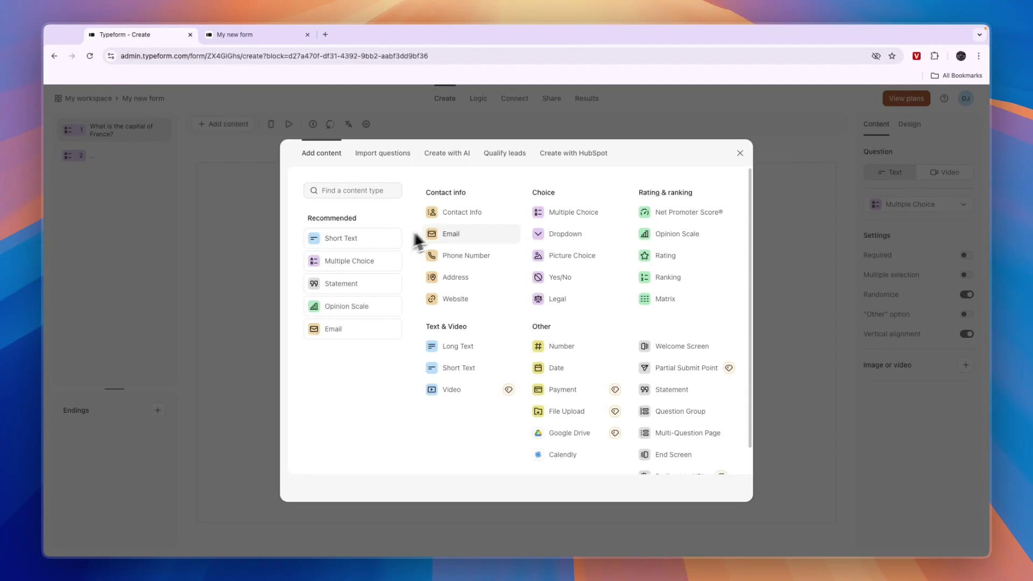
click(476, 214)
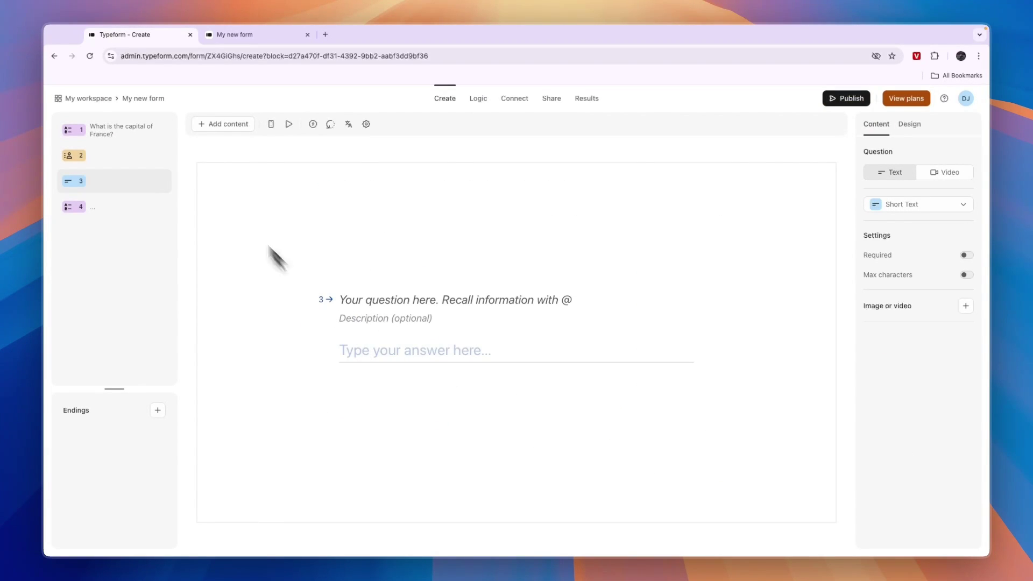
drag(120, 185, 134, 137)
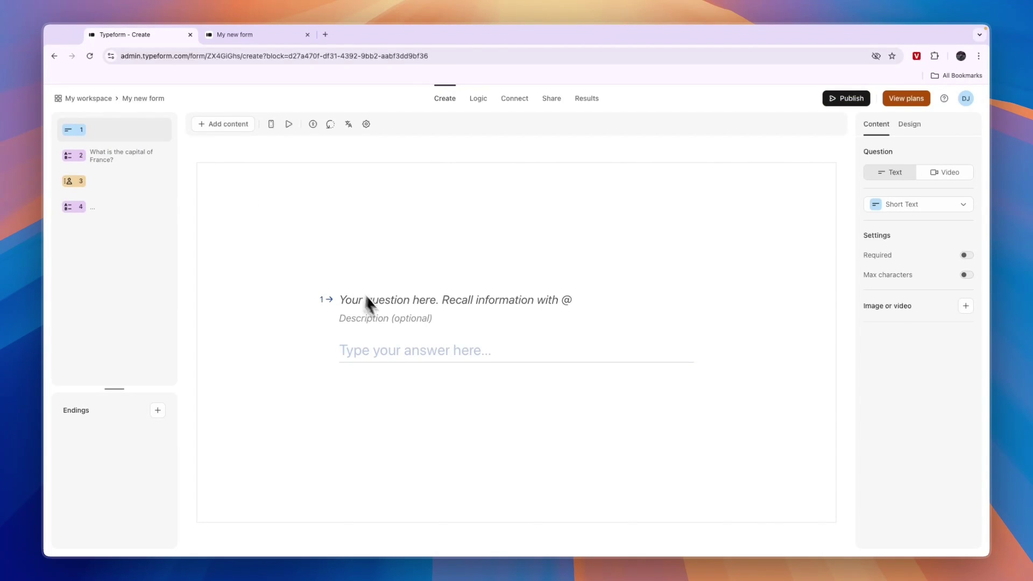
click(396, 299)
text(What )
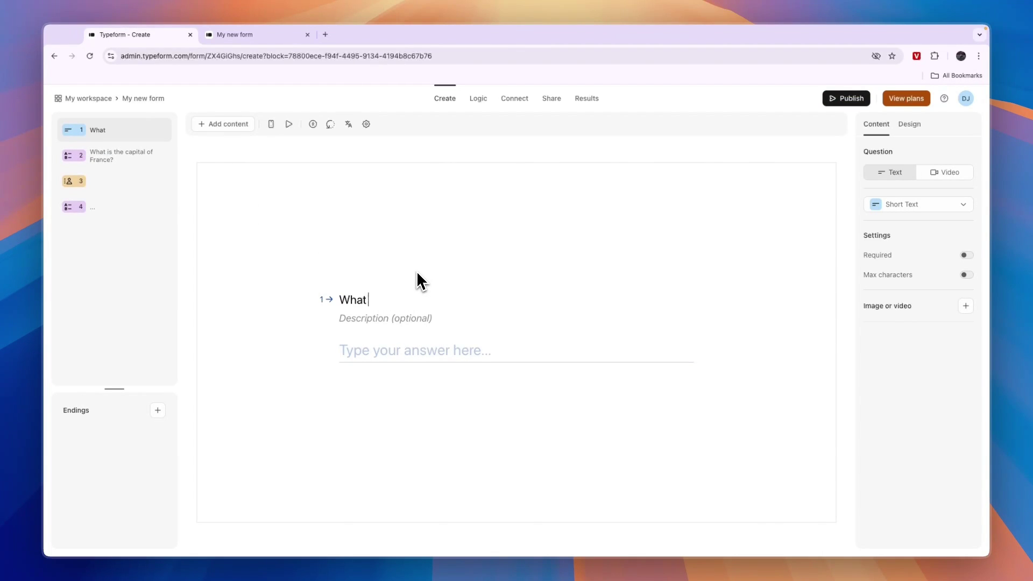
text(is your mame?)
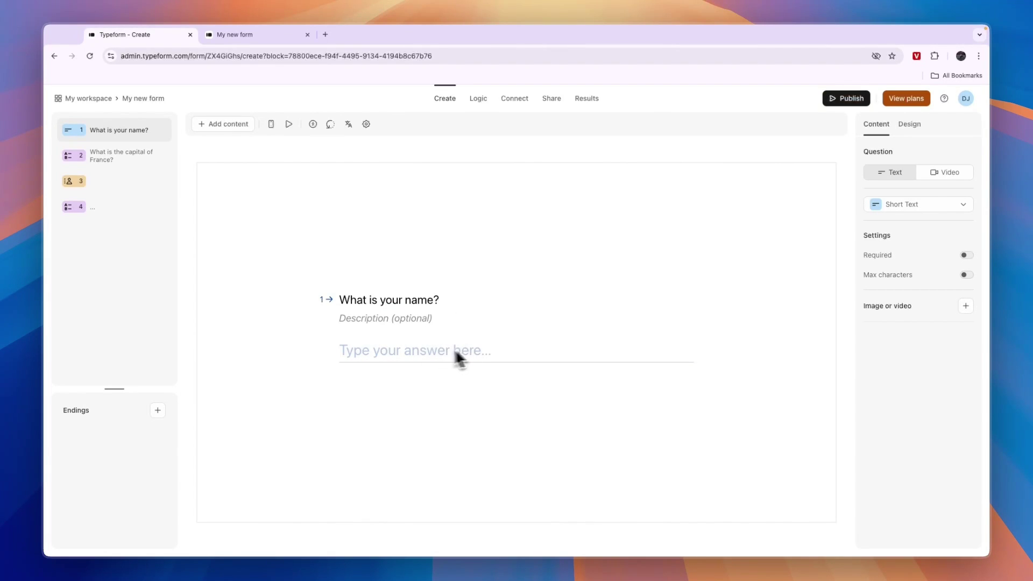
click(846, 98)
click(733, 187)
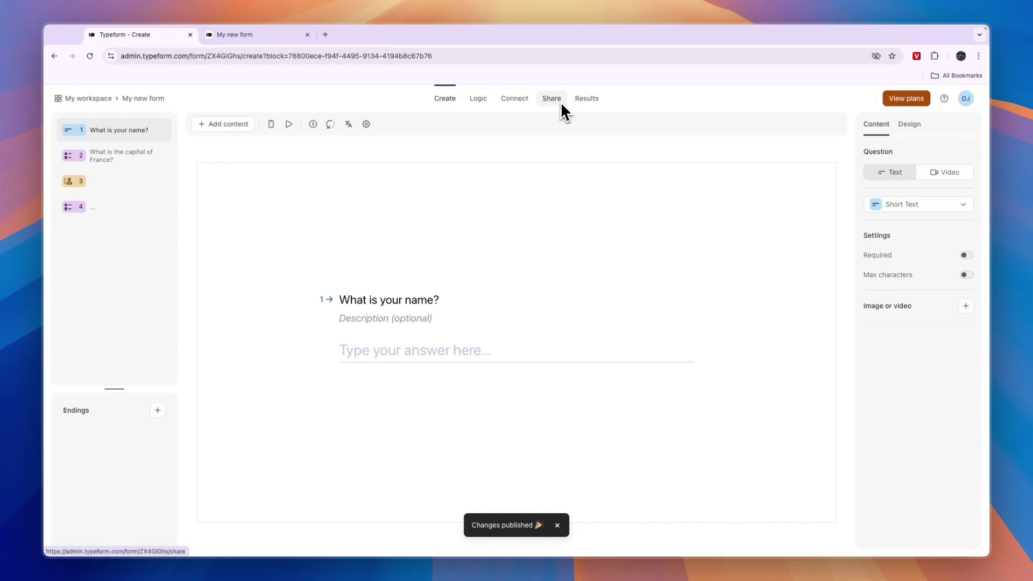
Step: Open Results, skim the Summary, then view the Responses table with the Paris submission
click(586, 99)
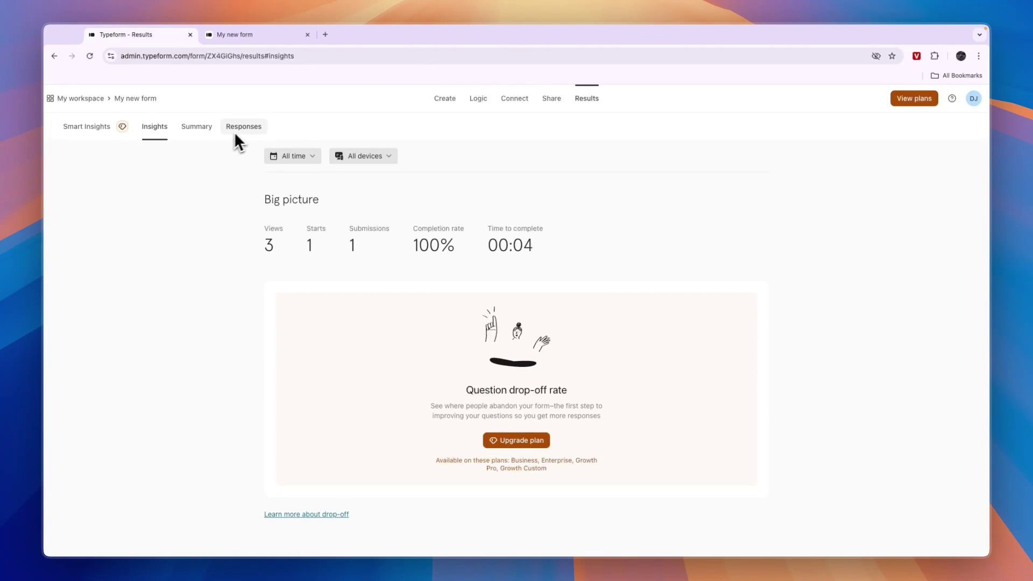
click(191, 129)
scroll(253, 338, down, 2)
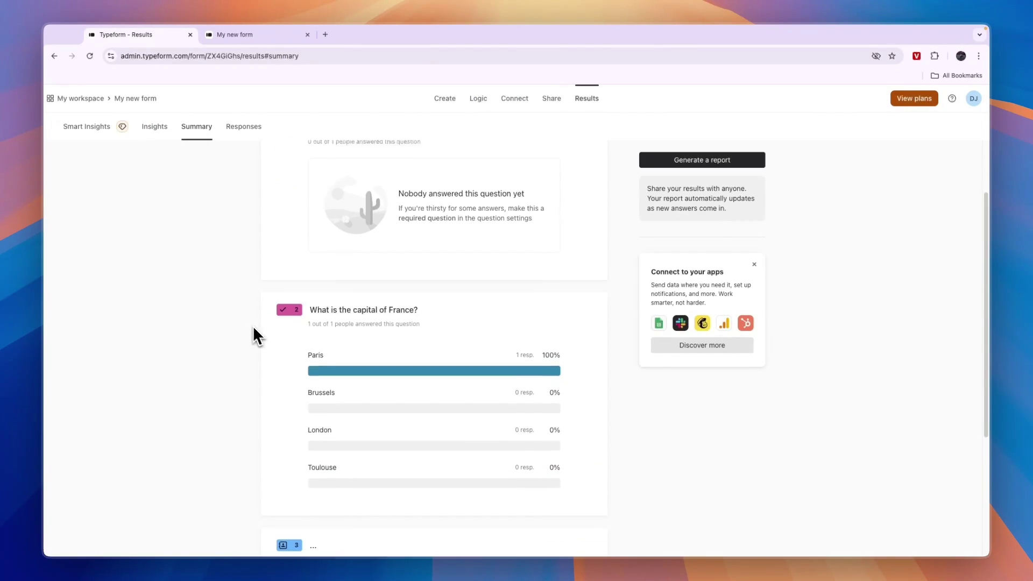
scroll(264, 226, up, 3)
click(252, 131)
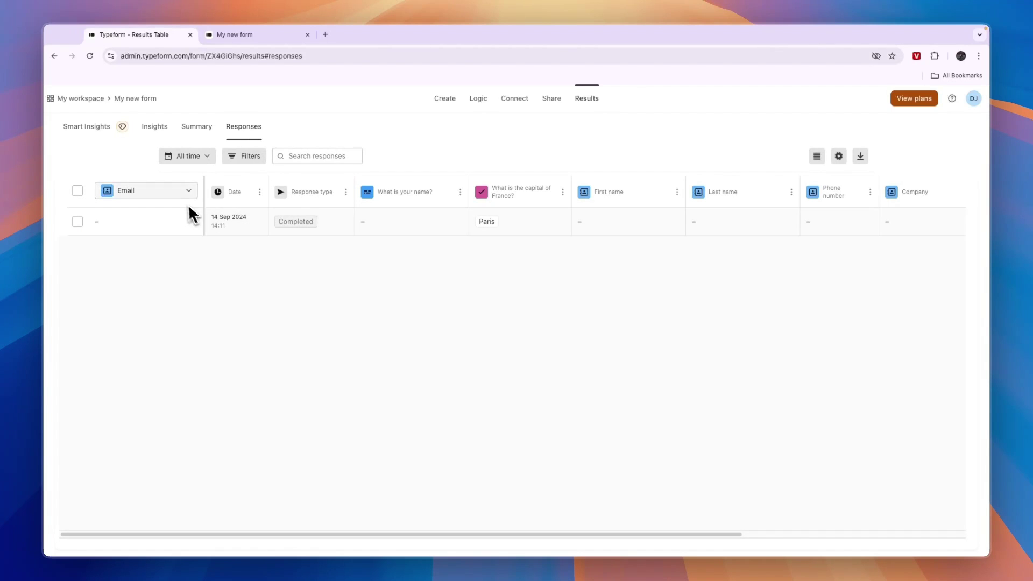